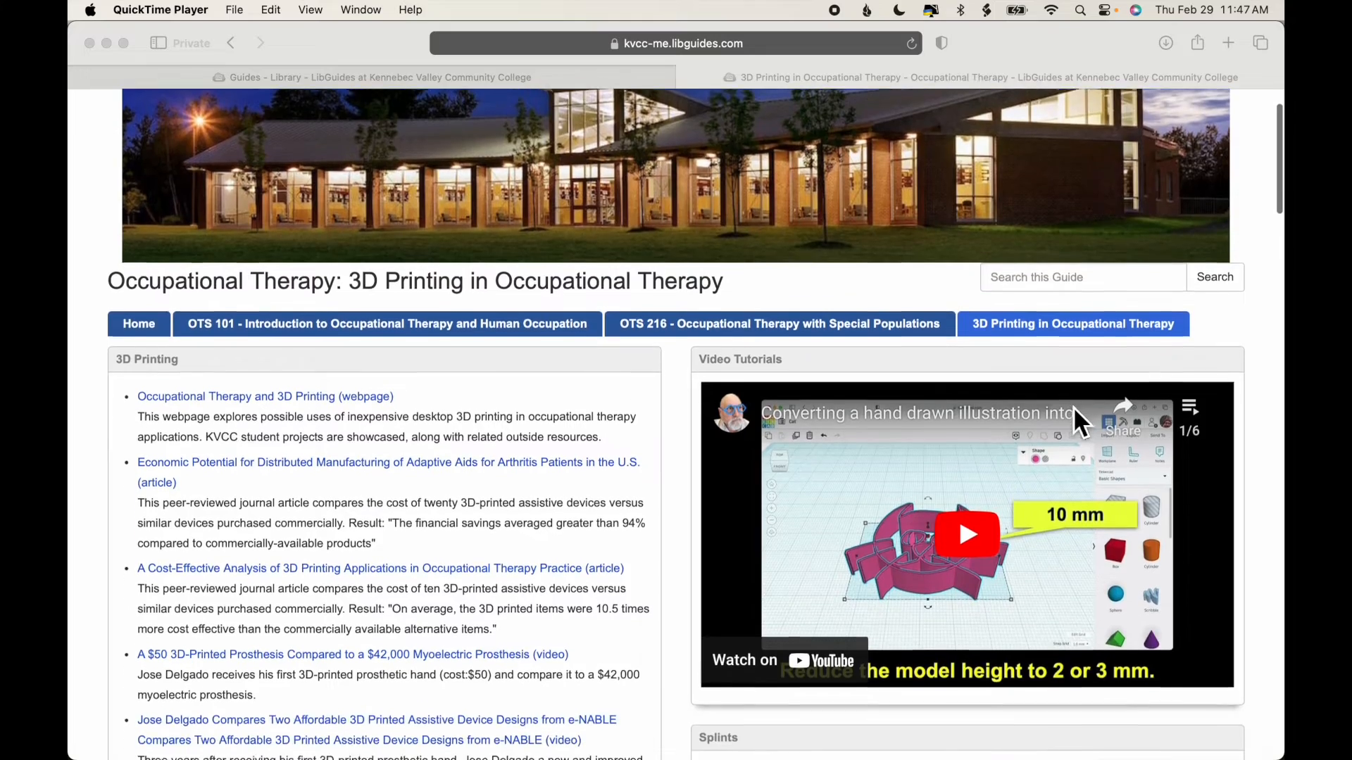
Follow the library guide's Thingiverse (splints) link and open the model page for Finger Splint.
{"action": "scroll", "coordinate": [1073, 407], "scroll_direction": "down", "scroll_amount": 3}
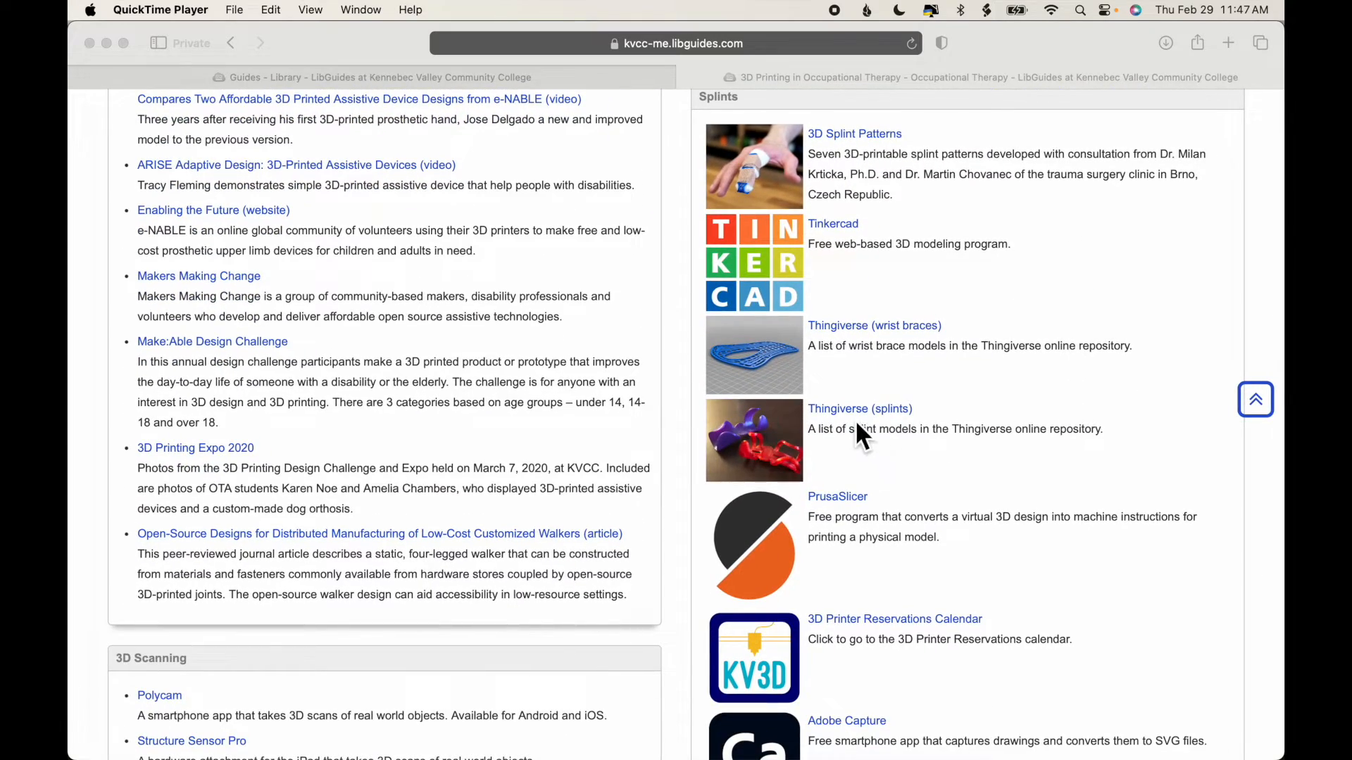
{"action": "left_click", "coordinate": [894, 411]}
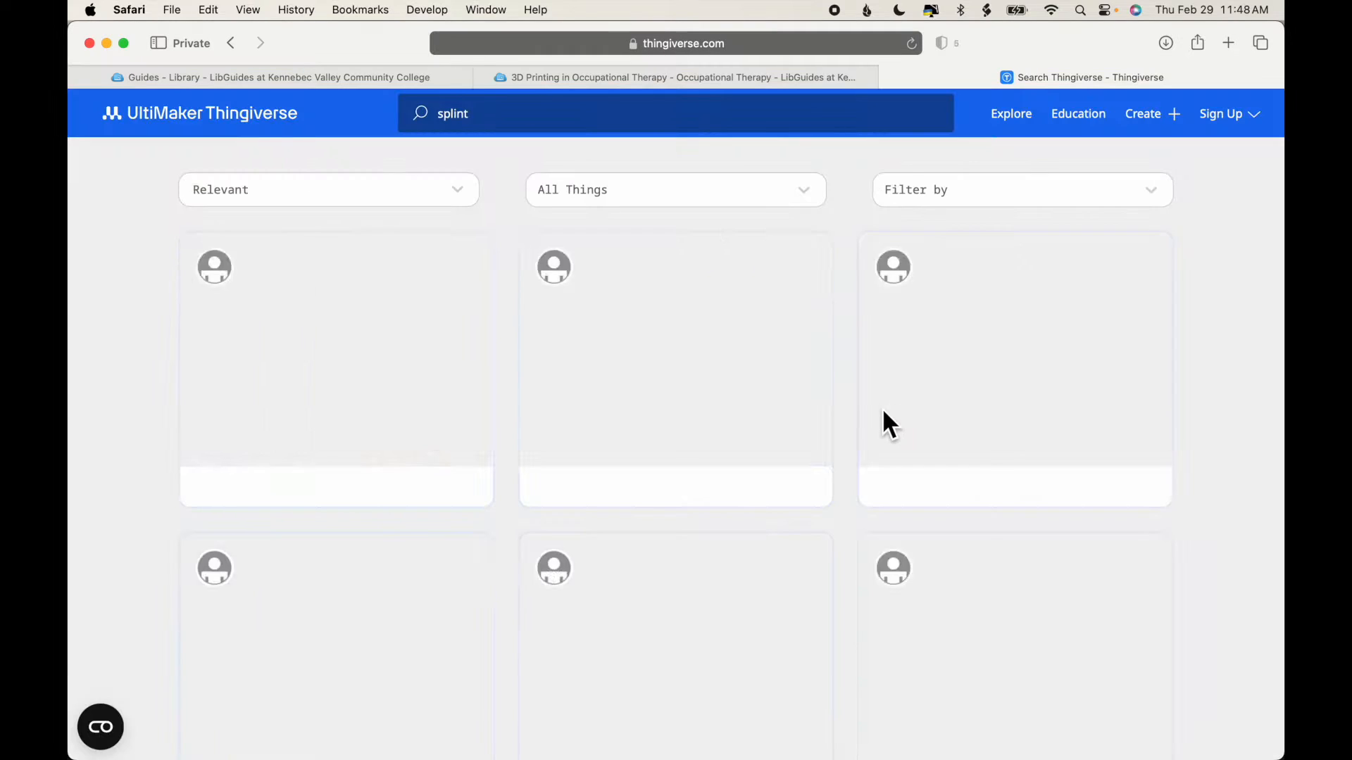
{"action": "scroll", "coordinate": [882, 421], "scroll_direction": "down", "scroll_amount": 2}
{"action": "scroll", "coordinate": [883, 412], "scroll_direction": "down", "scroll_amount": 10}
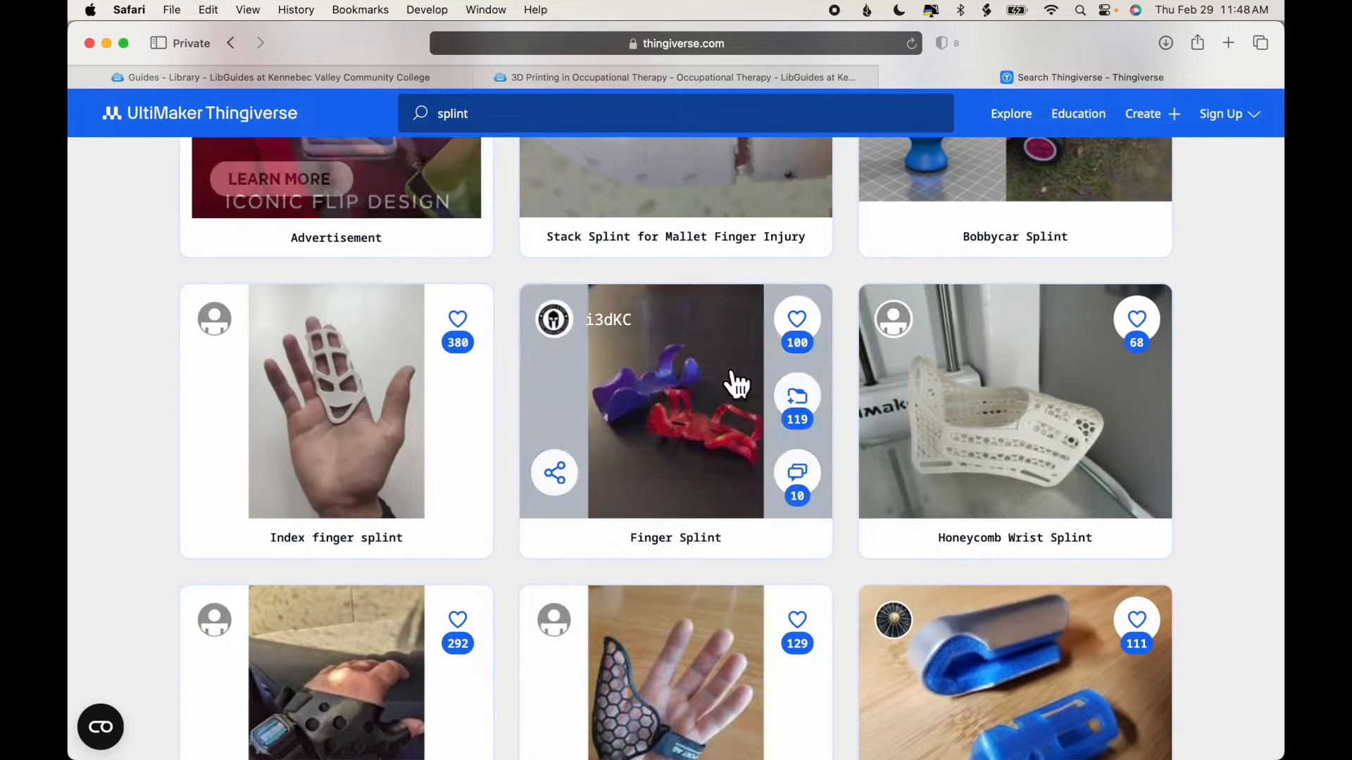
{"action": "left_click", "coordinate": [694, 544]}
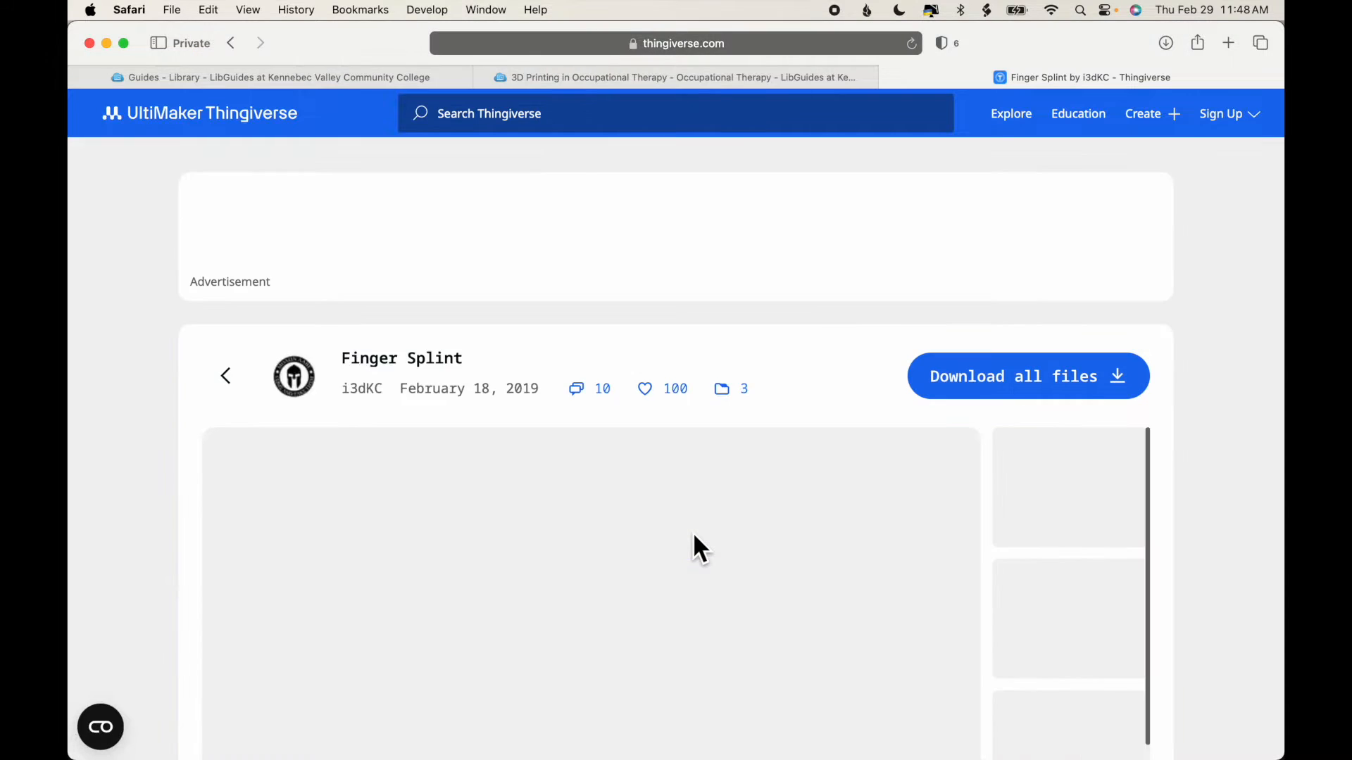
Download Customizable_Splint.stl, Knuckle_Splint.stl and Full_Finger_Splint.stl from the model's files and preview the customizable one in the Downloads folder.
{"action": "scroll", "coordinate": [693, 536], "scroll_direction": "down", "scroll_amount": 10}
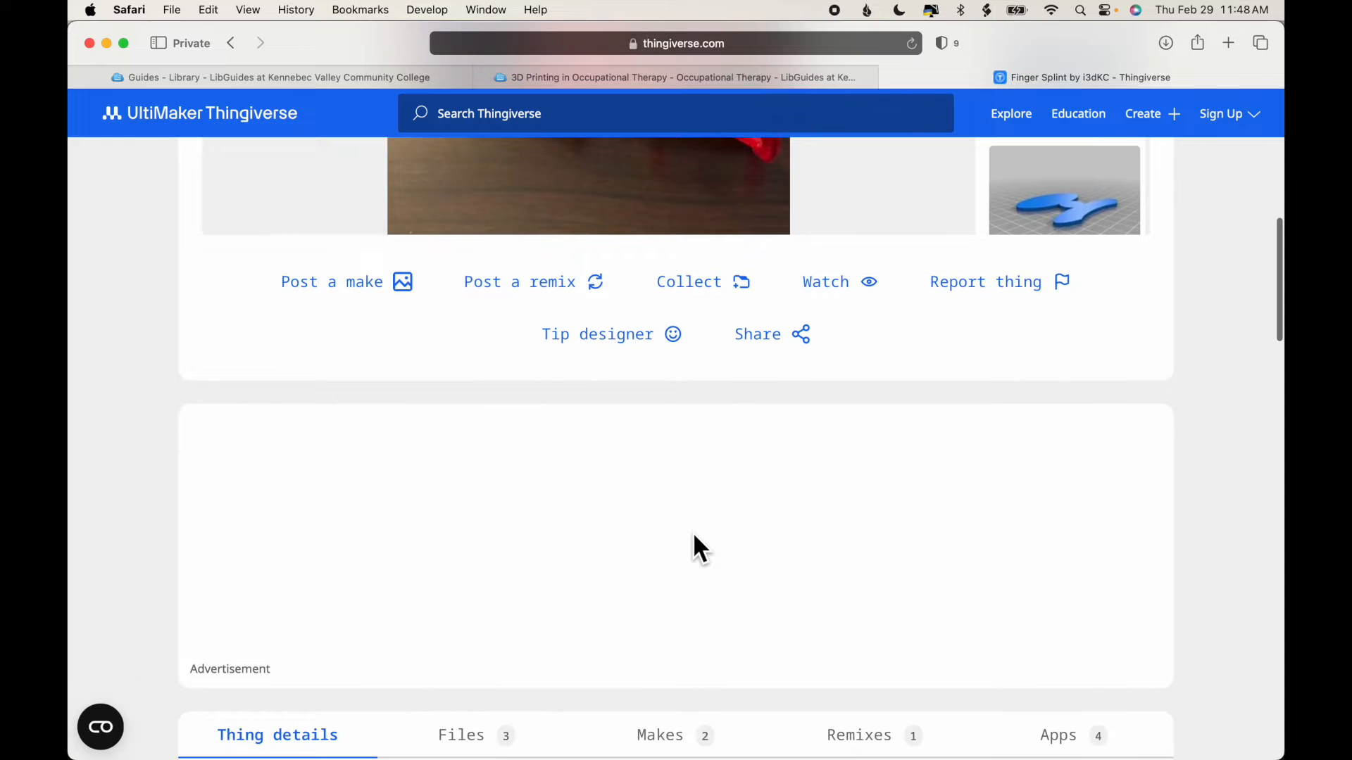
{"action": "scroll", "coordinate": [693, 539], "scroll_direction": "down", "scroll_amount": 8}
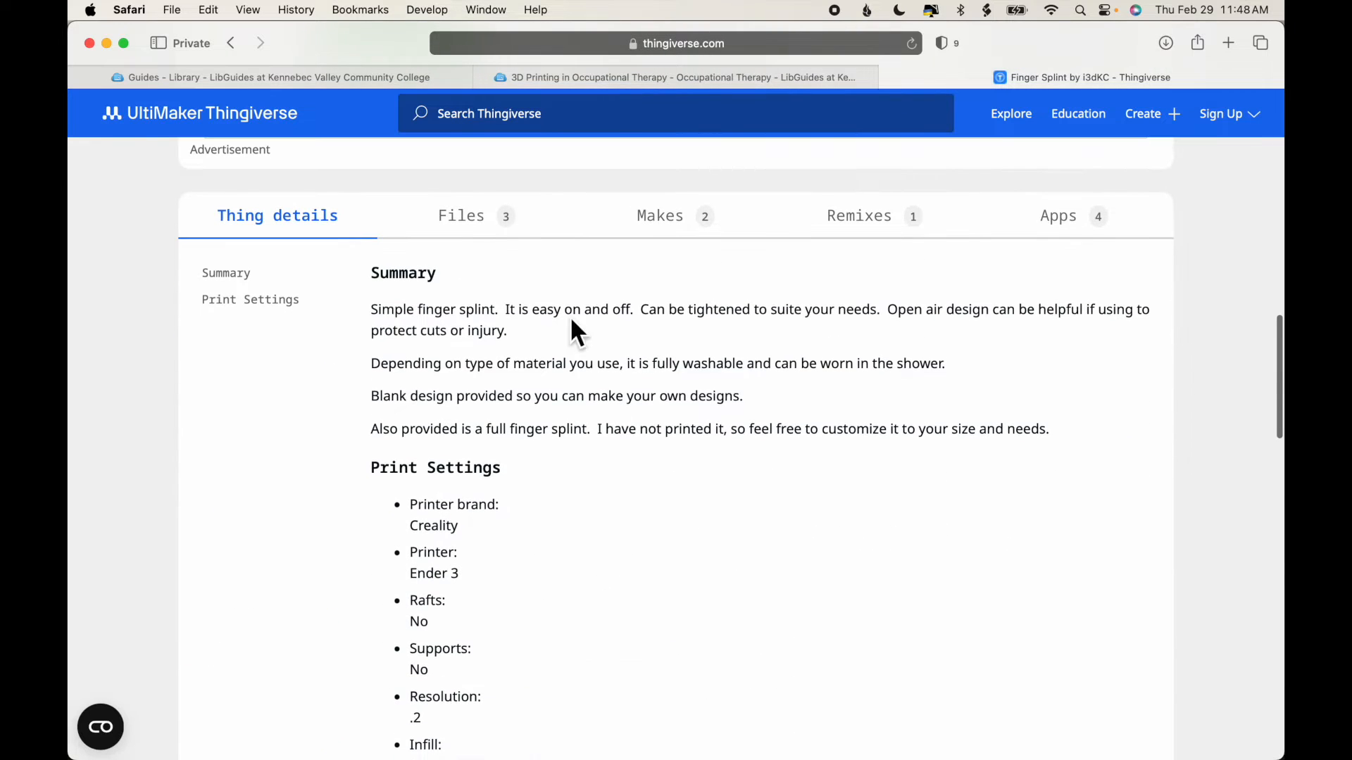
{"action": "left_click", "coordinate": [467, 221]}
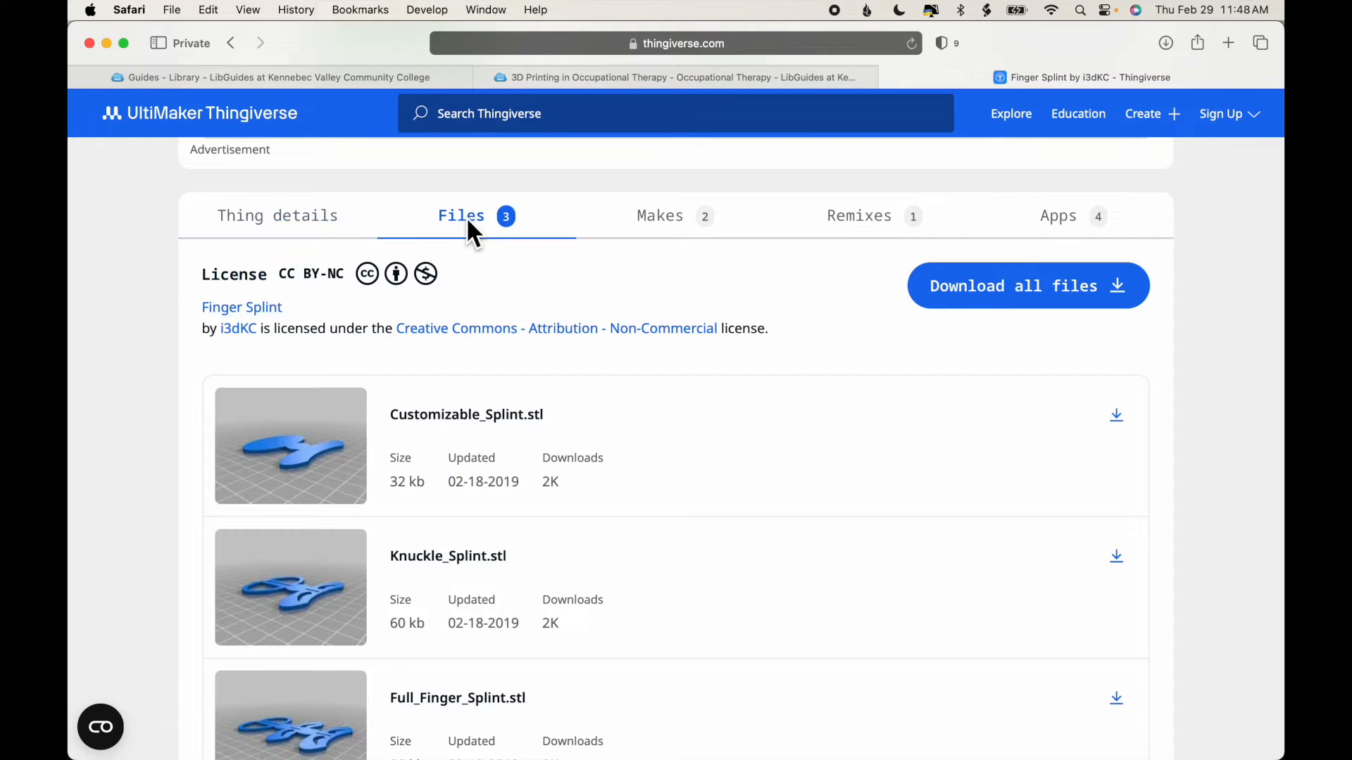
{"action": "scroll", "coordinate": [633, 401], "scroll_direction": "down", "scroll_amount": 2}
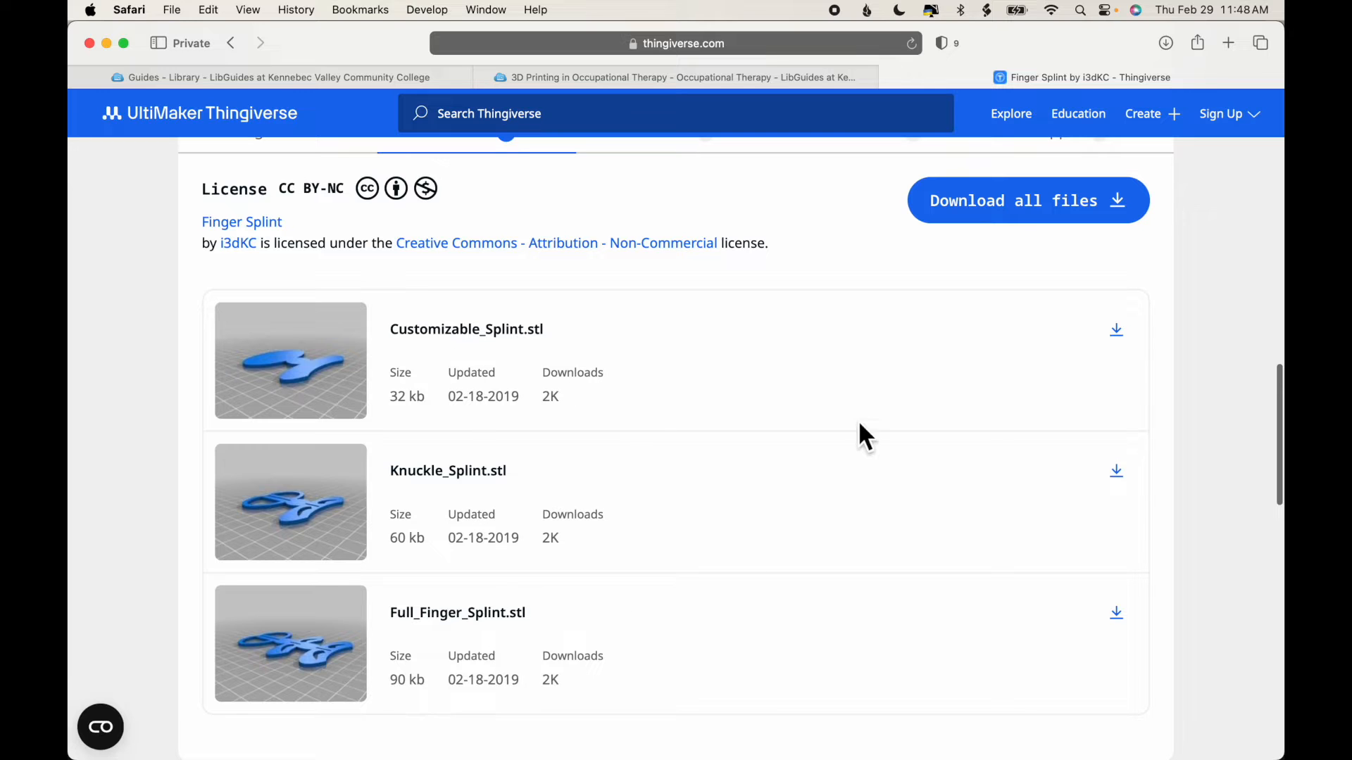
{"action": "left_click", "coordinate": [1120, 333]}
{"action": "left_click", "coordinate": [1118, 476]}
{"action": "left_click", "coordinate": [1118, 616]}
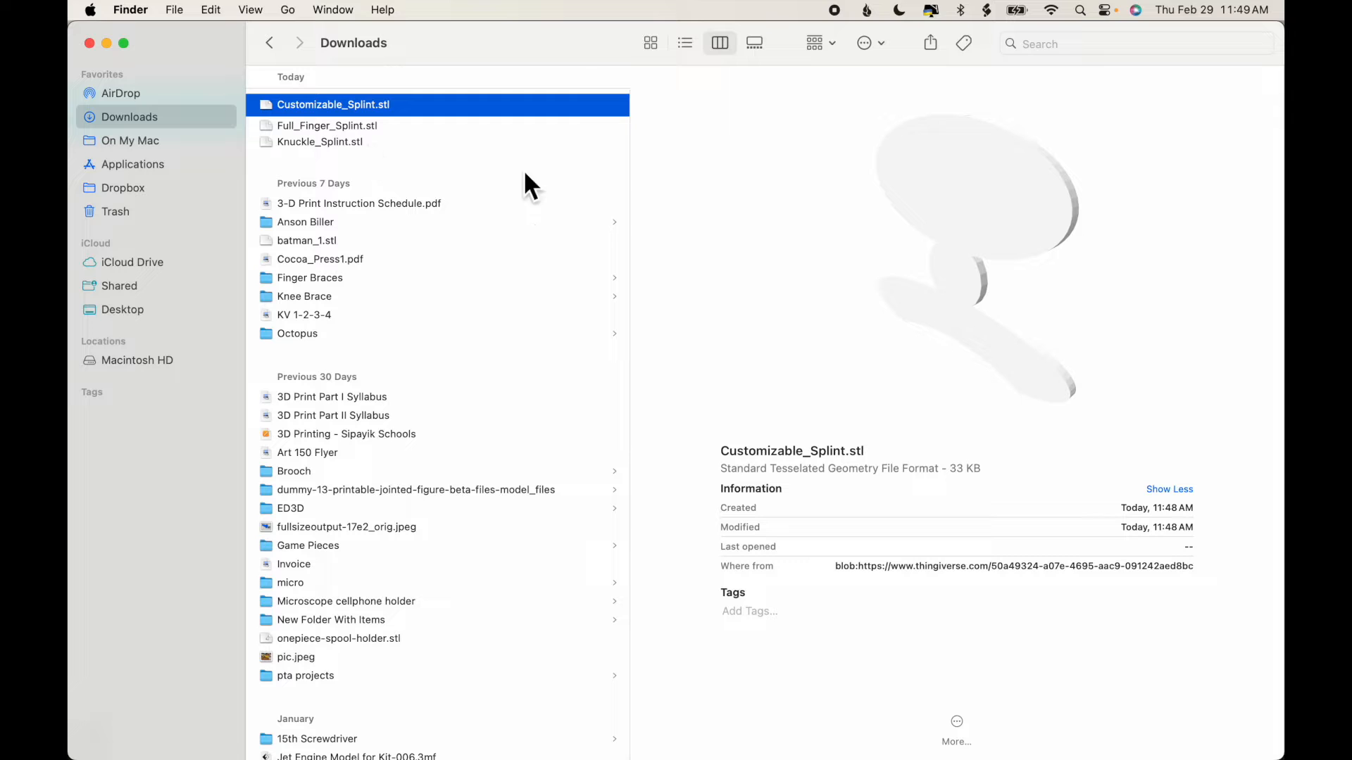
{"action": "left_click_drag", "start_coordinate": [898, 224], "coordinate": [935, 179]}
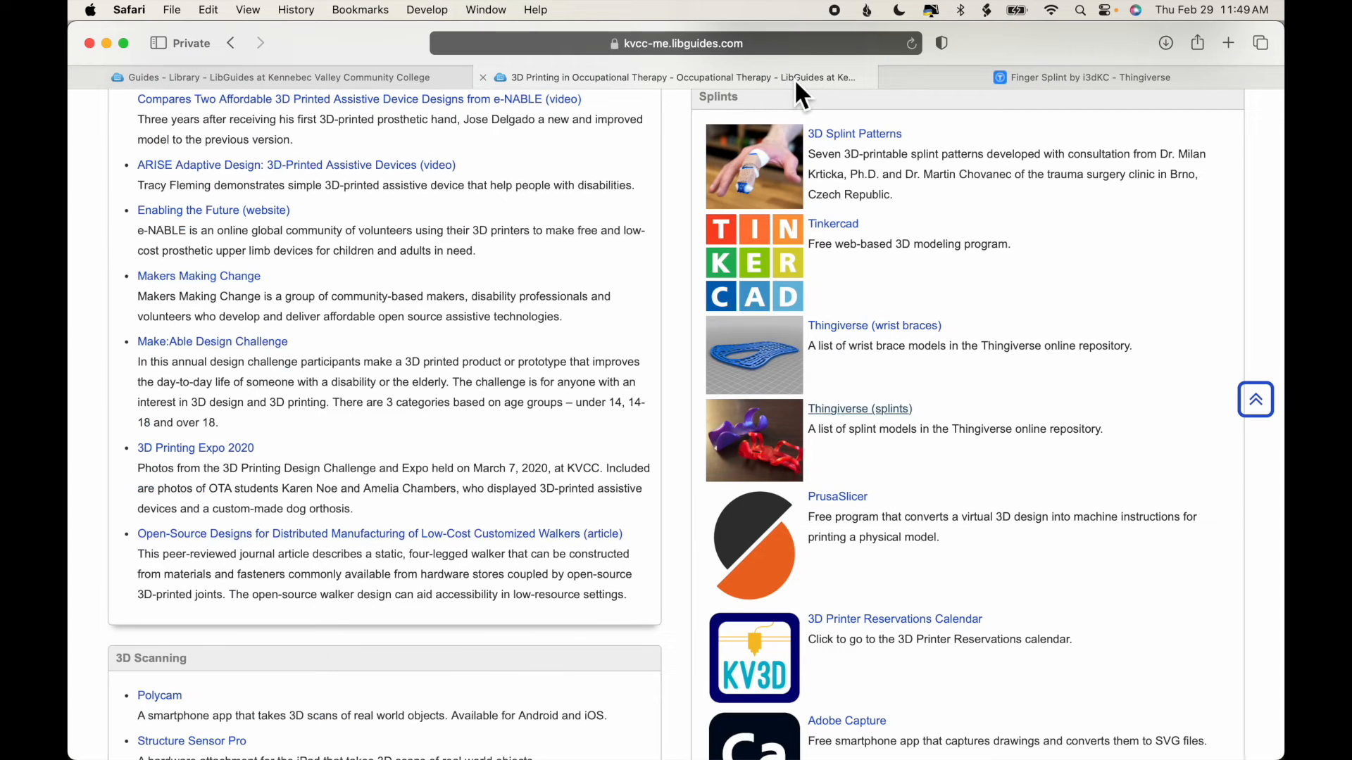
Open Tinkercad from the library guide, log in and create a new 3D design.
{"action": "left_click", "coordinate": [842, 226]}
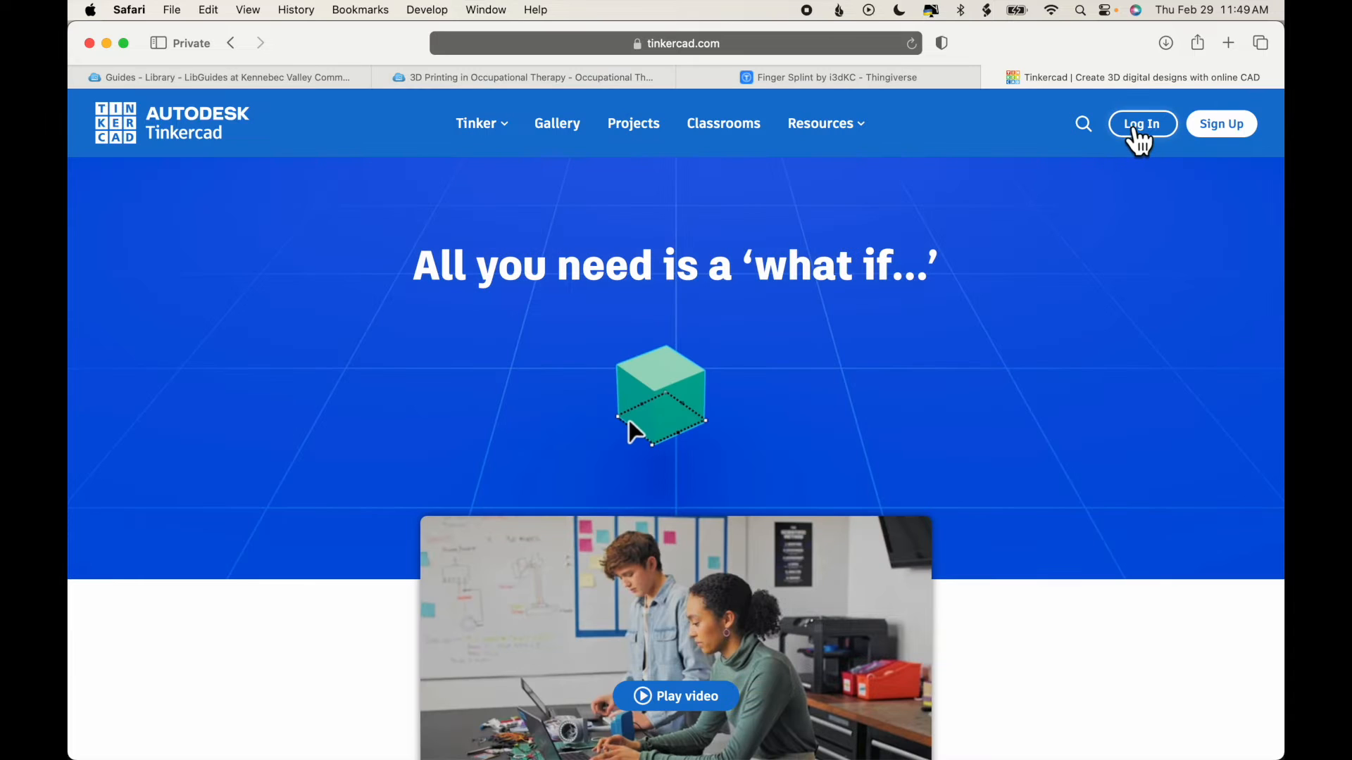
{"action": "left_click", "coordinate": [1135, 127]}
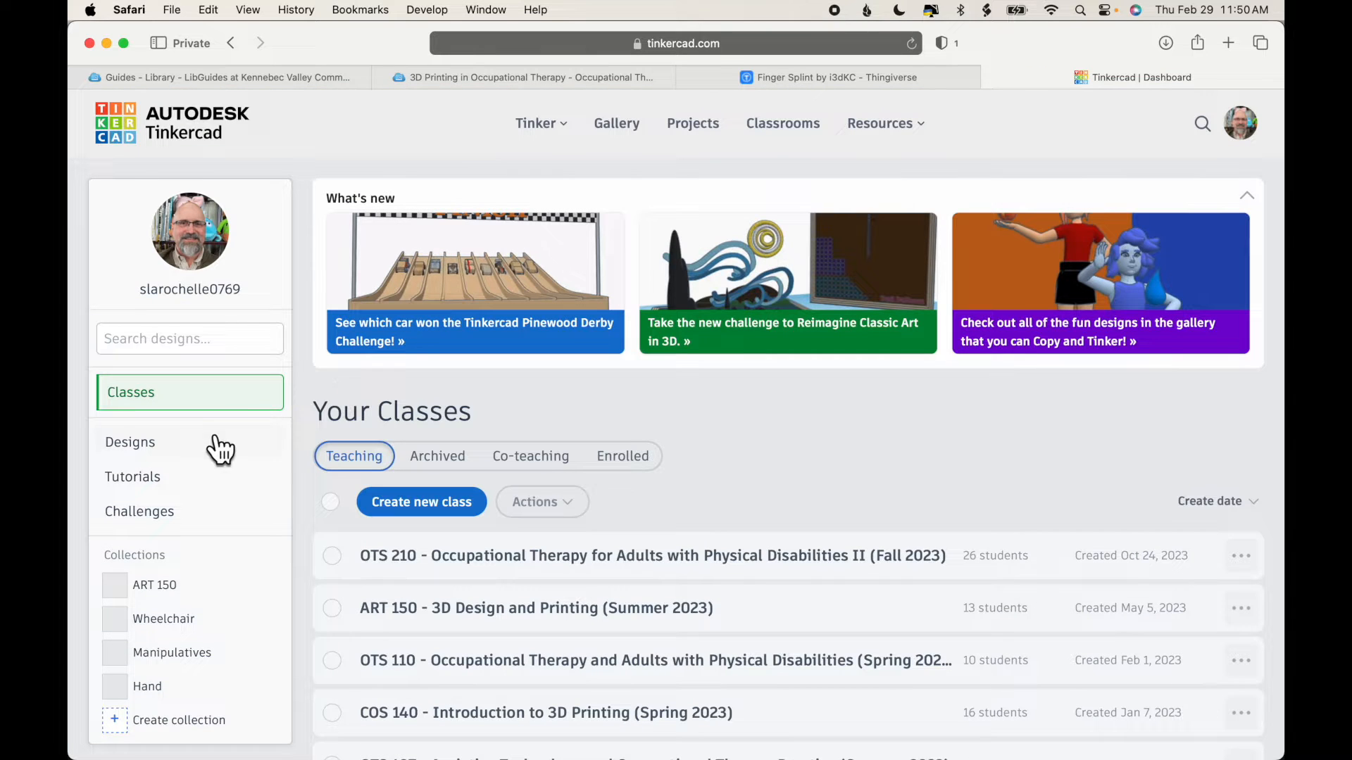
{"action": "left_click", "coordinate": [197, 447]}
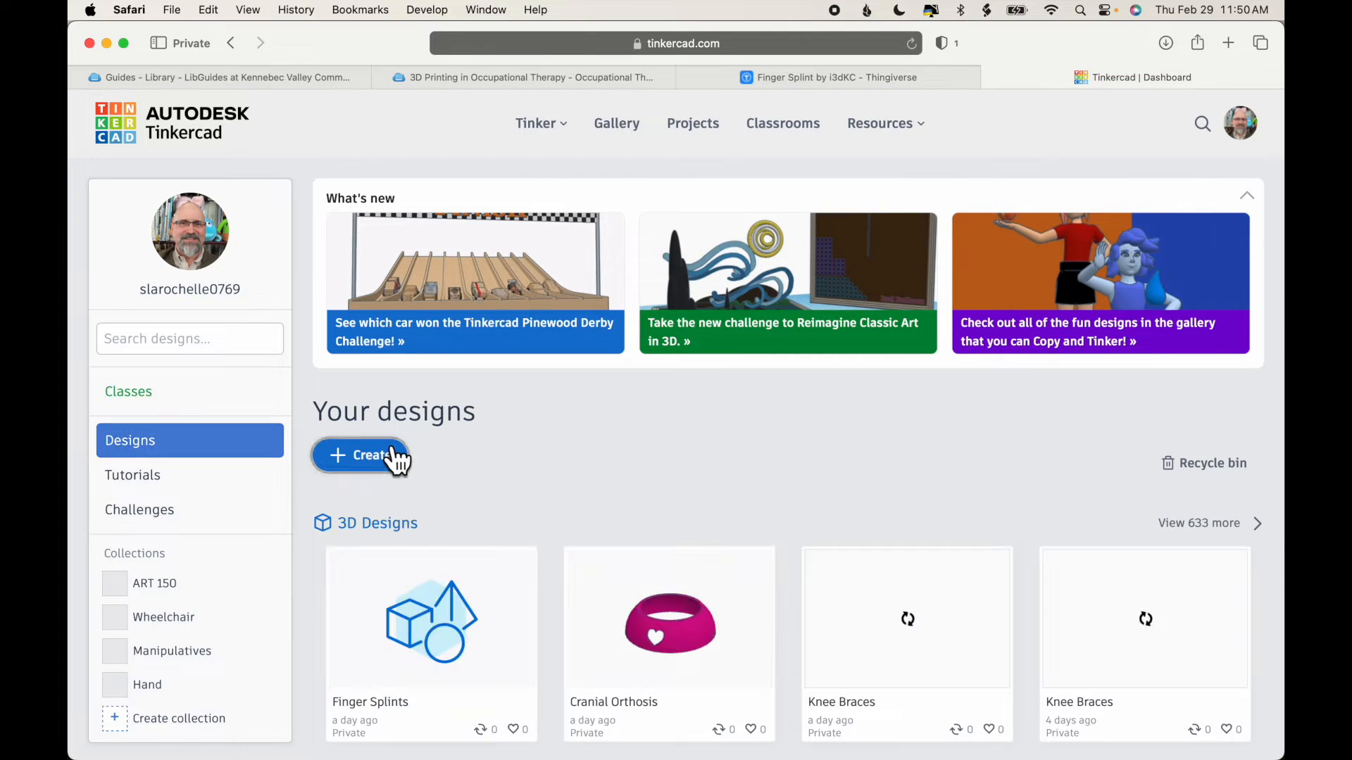
{"action": "left_click", "coordinate": [391, 457]}
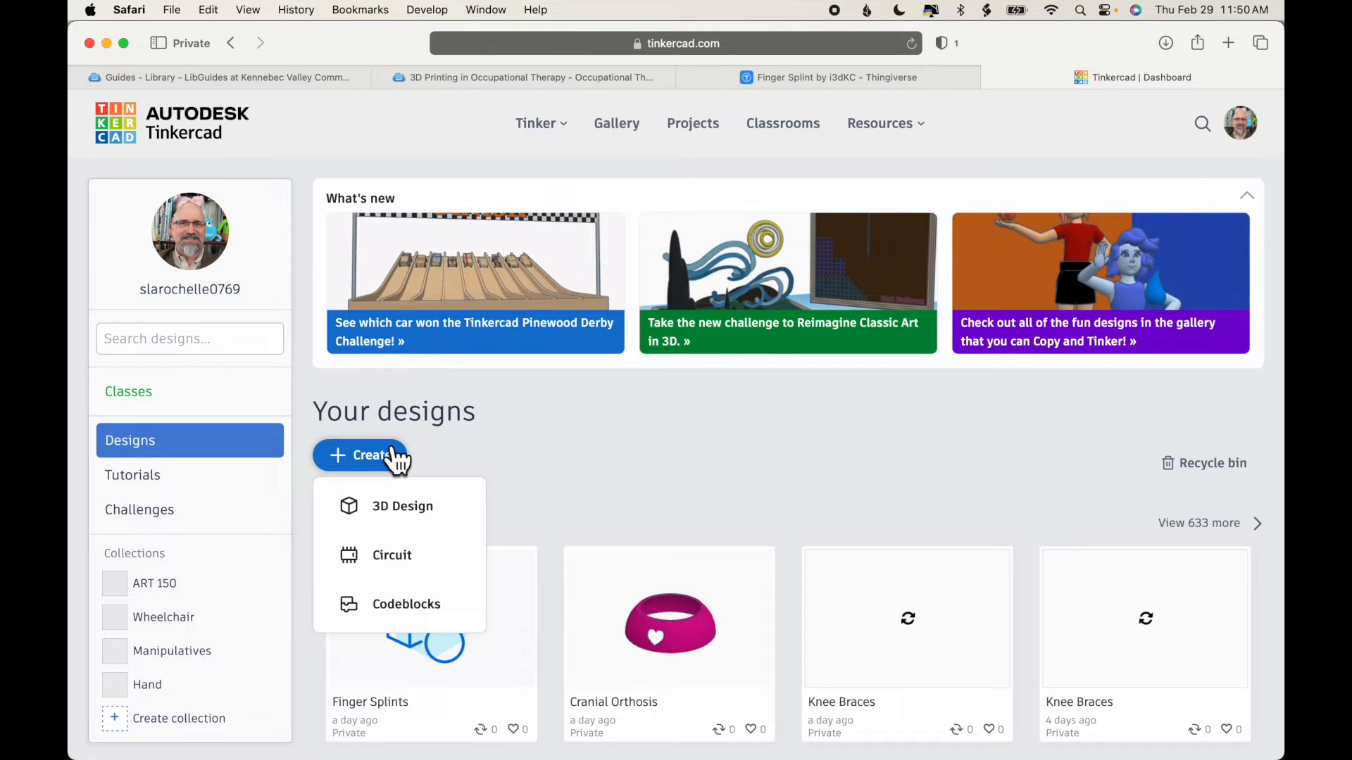
{"action": "left_click", "coordinate": [435, 507]}
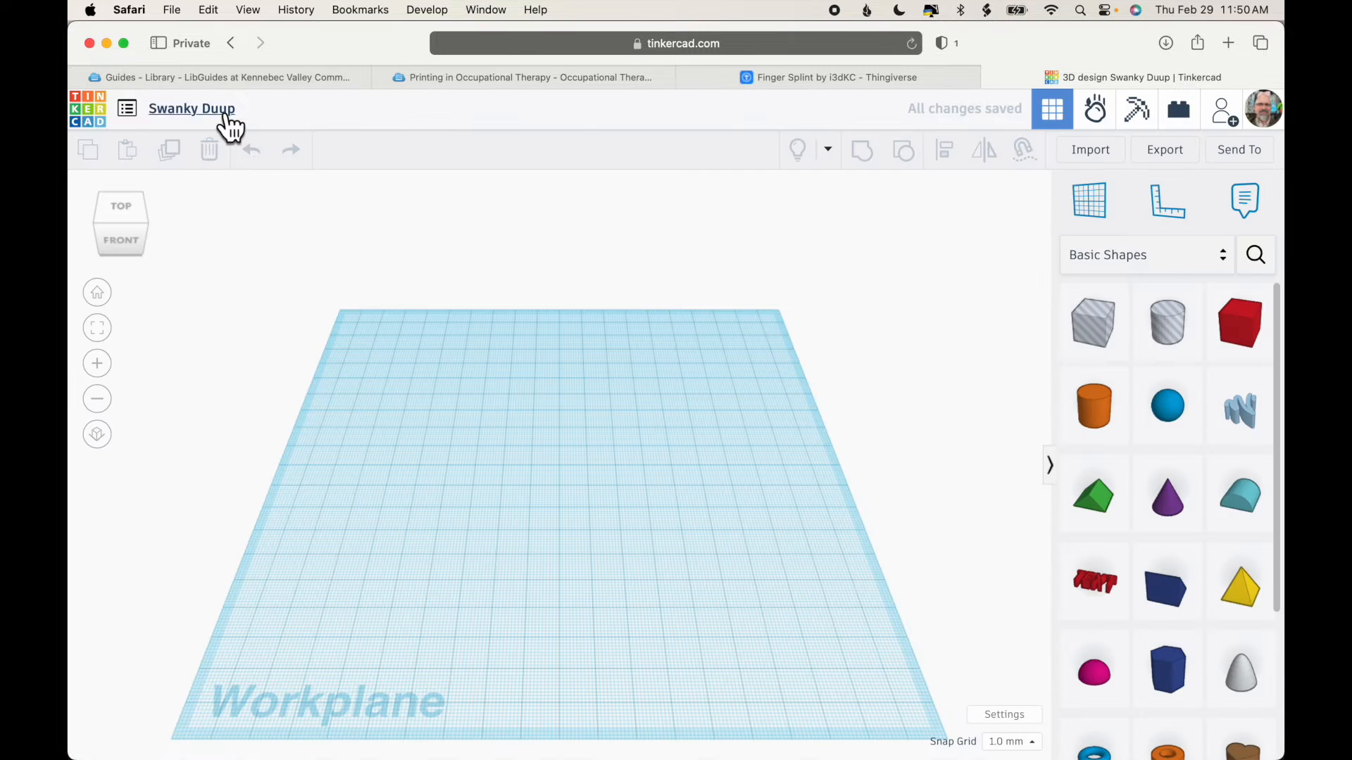
Rename the design as Finger Splints.
{"action": "left_click", "coordinate": [227, 110]}
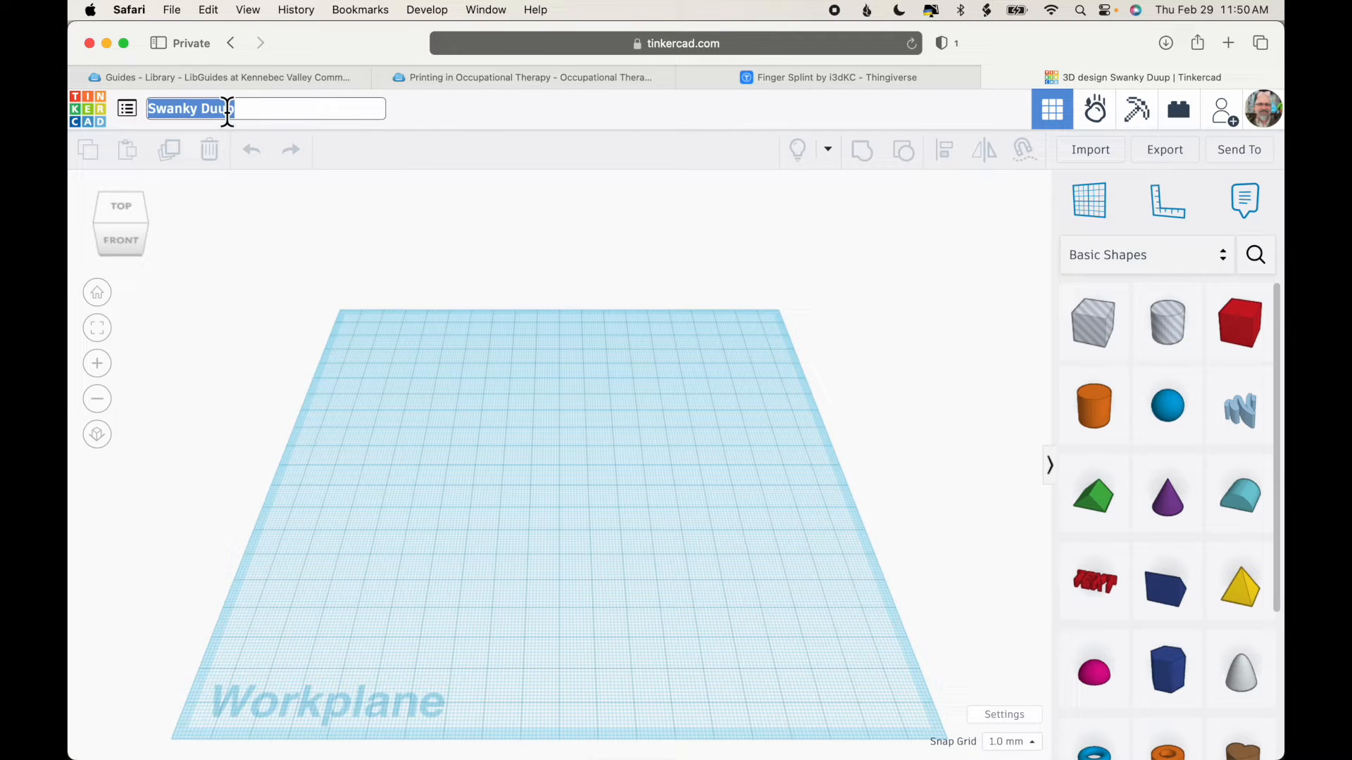
{"action": "type", "text": "Finger Splints"}
{"action": "key", "text": "Return"}
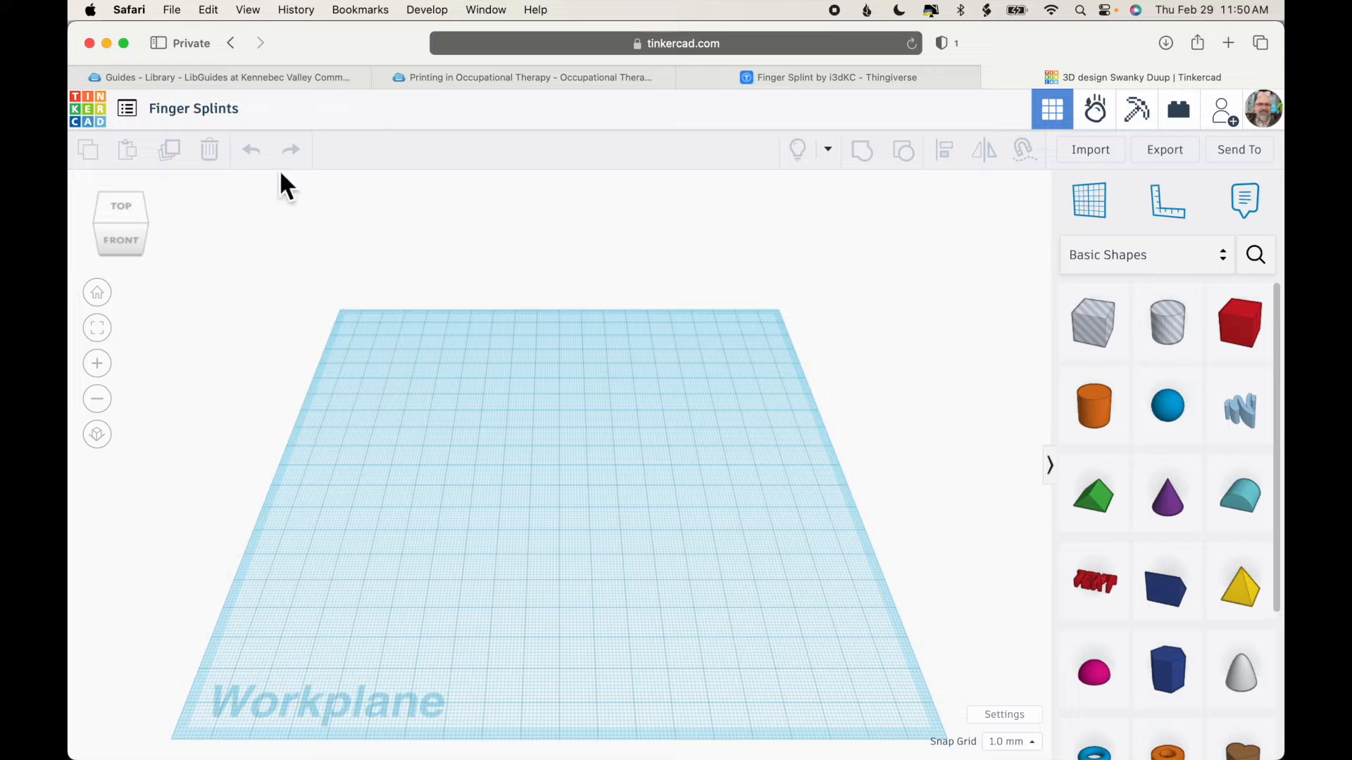
Import Customizable_Splint.stl in millimeters at 100% scale and place it in the workplane's back-left corner.
{"action": "left_click", "coordinate": [1088, 155]}
{"action": "left_click", "coordinate": [703, 424]}
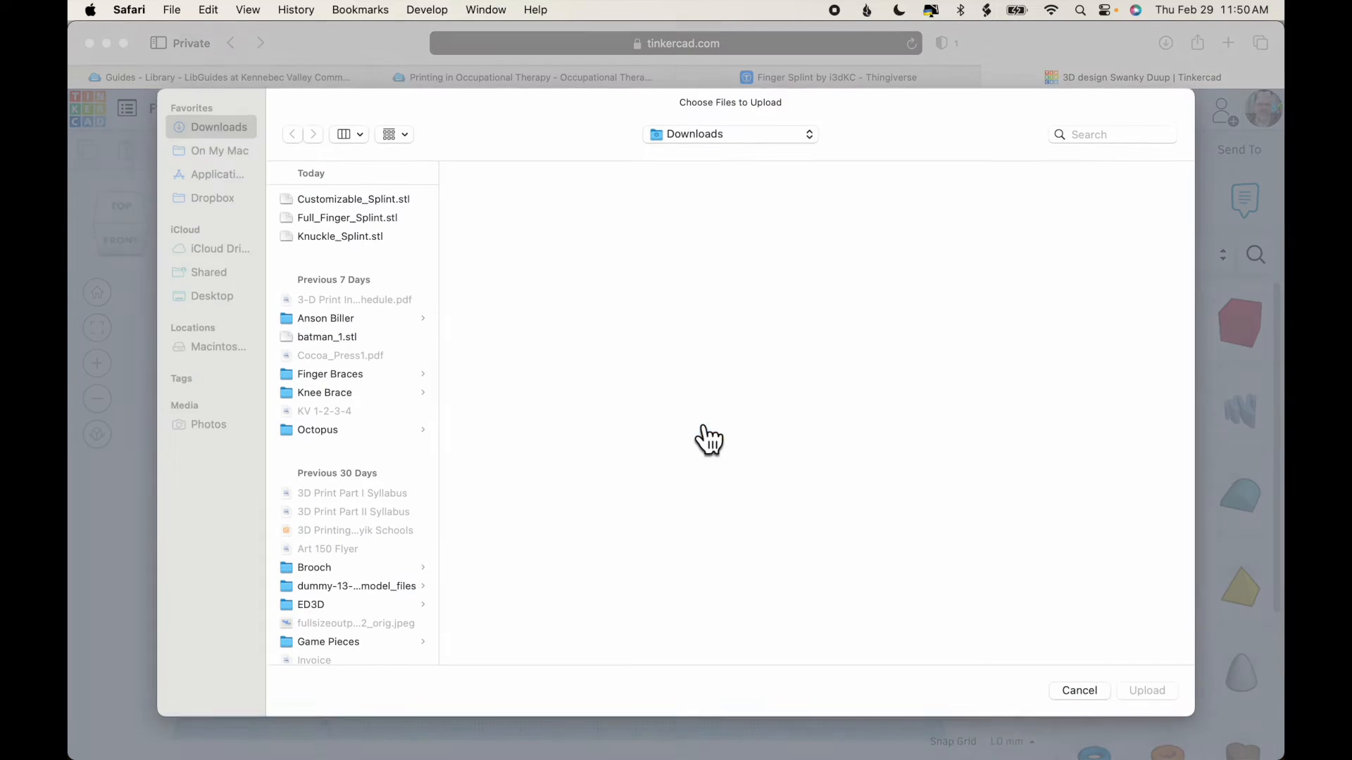
{"action": "left_click", "coordinate": [391, 203]}
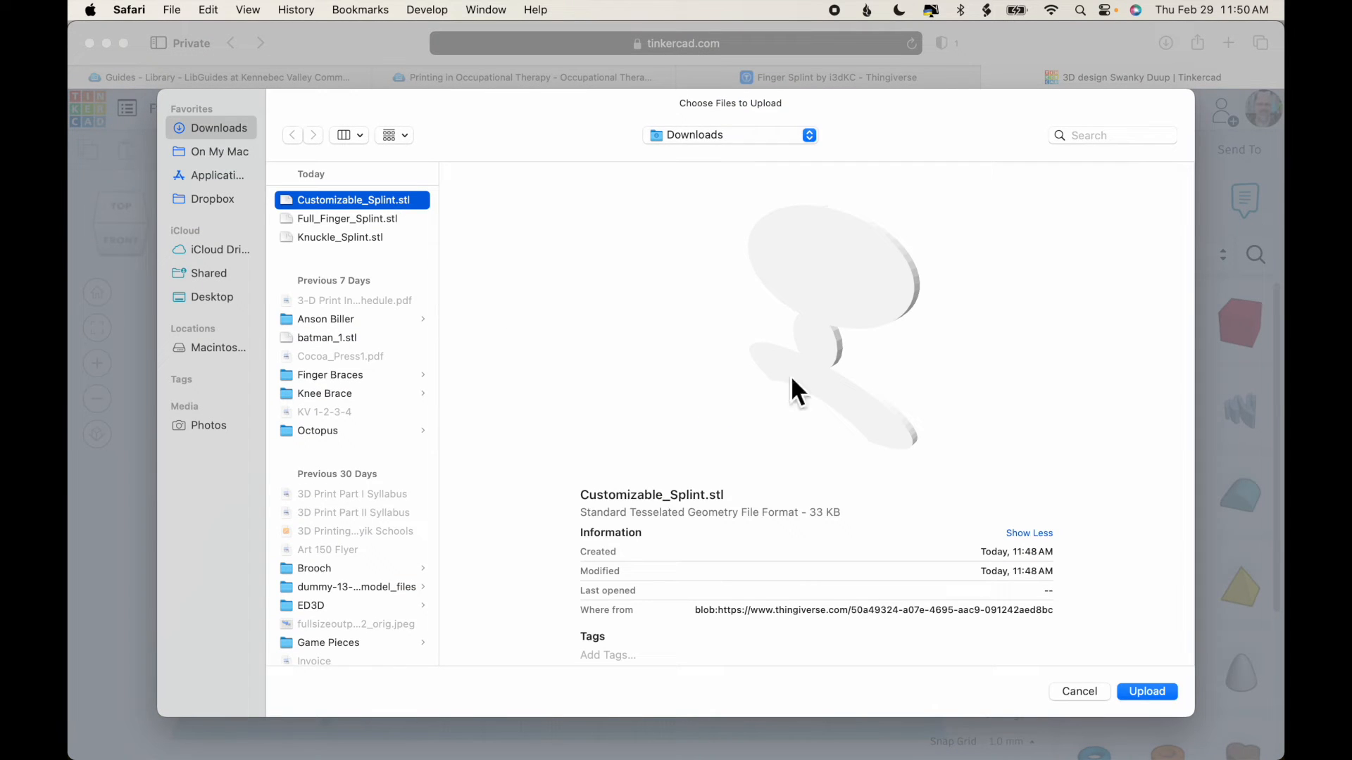
{"action": "left_click", "coordinate": [1147, 692]}
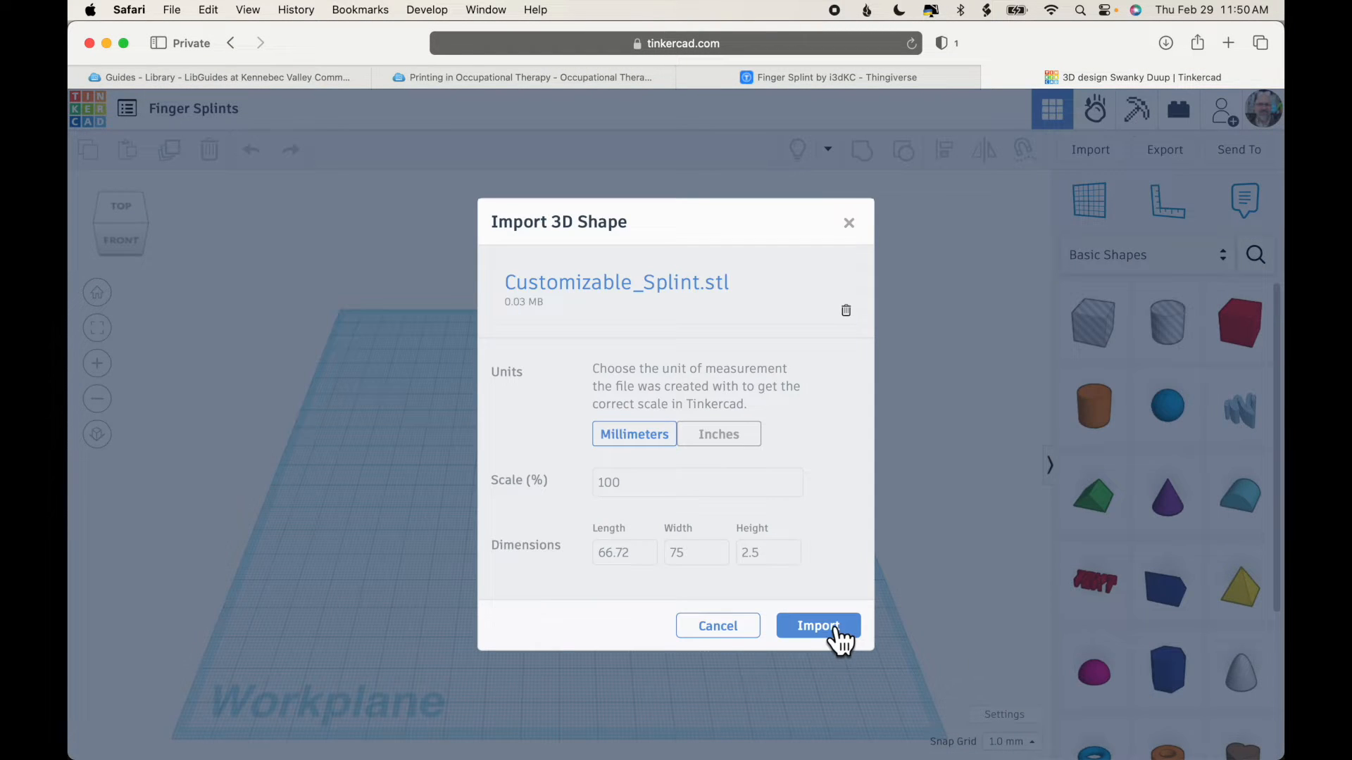
{"action": "left_click", "coordinate": [836, 630]}
{"action": "left_click_drag", "start_coordinate": [564, 480], "coordinate": [422, 383]}
Import Full_Finger_Splint.stl and place it in front of the customizable splint, near the workplane's front-left corner.
{"action": "left_click", "coordinate": [1092, 150]}
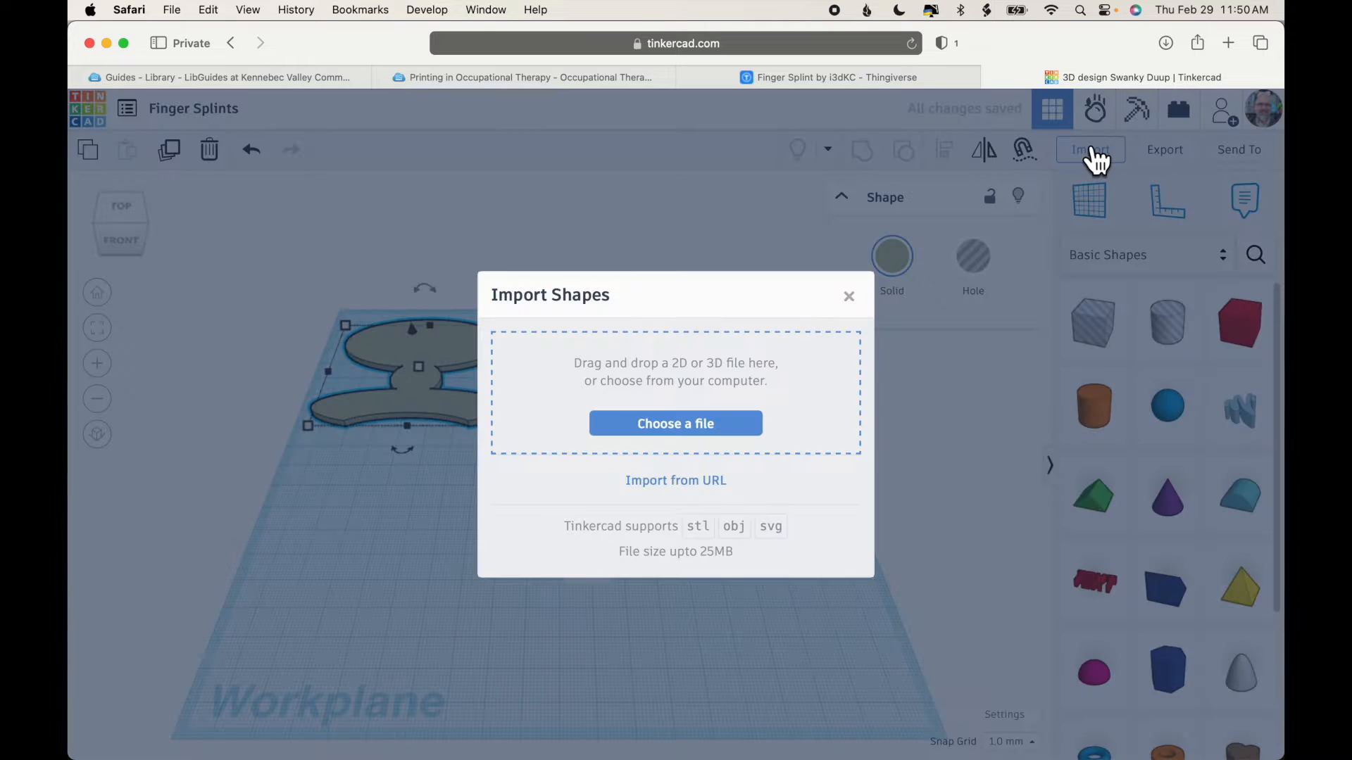
{"action": "left_click", "coordinate": [748, 425]}
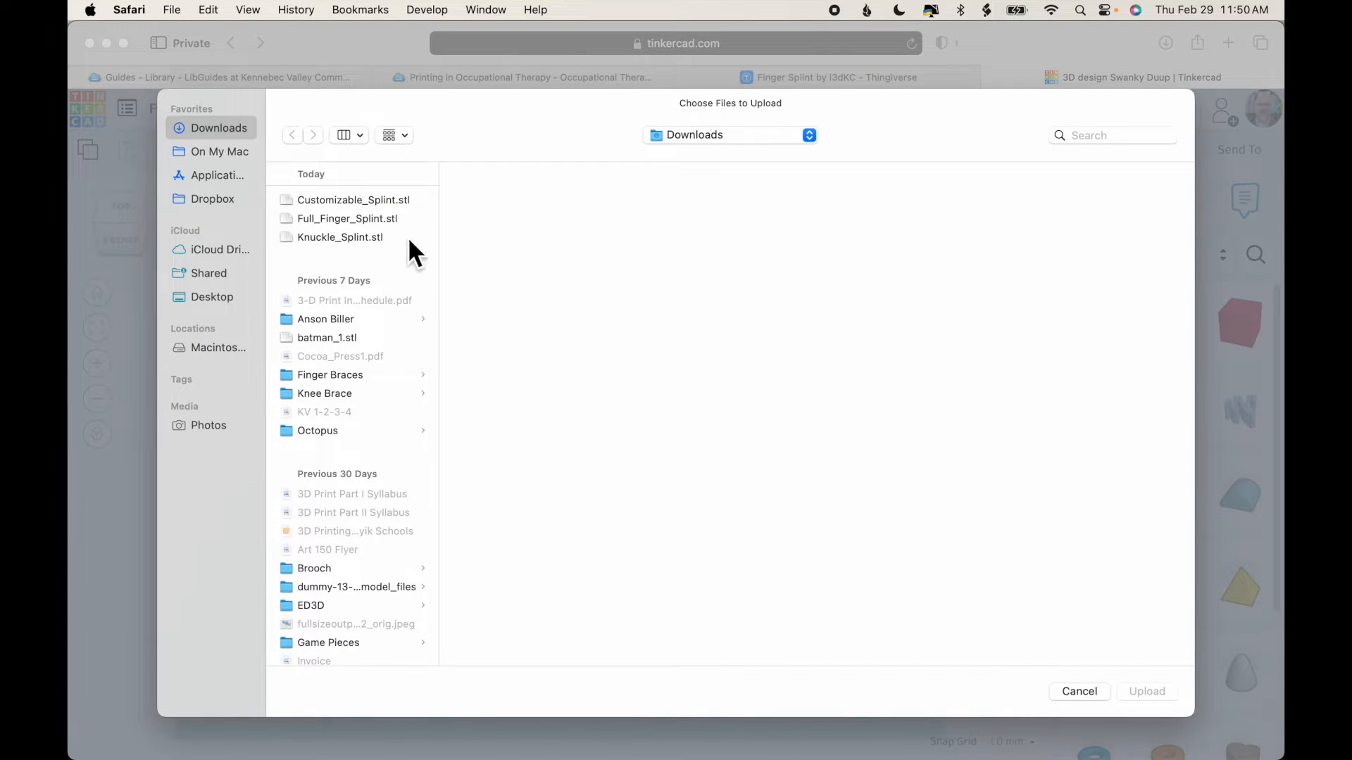
{"action": "double_click", "coordinate": [395, 222]}
{"action": "left_click", "coordinate": [817, 627]}
{"action": "left_click_drag", "start_coordinate": [581, 544], "coordinate": [383, 620]}
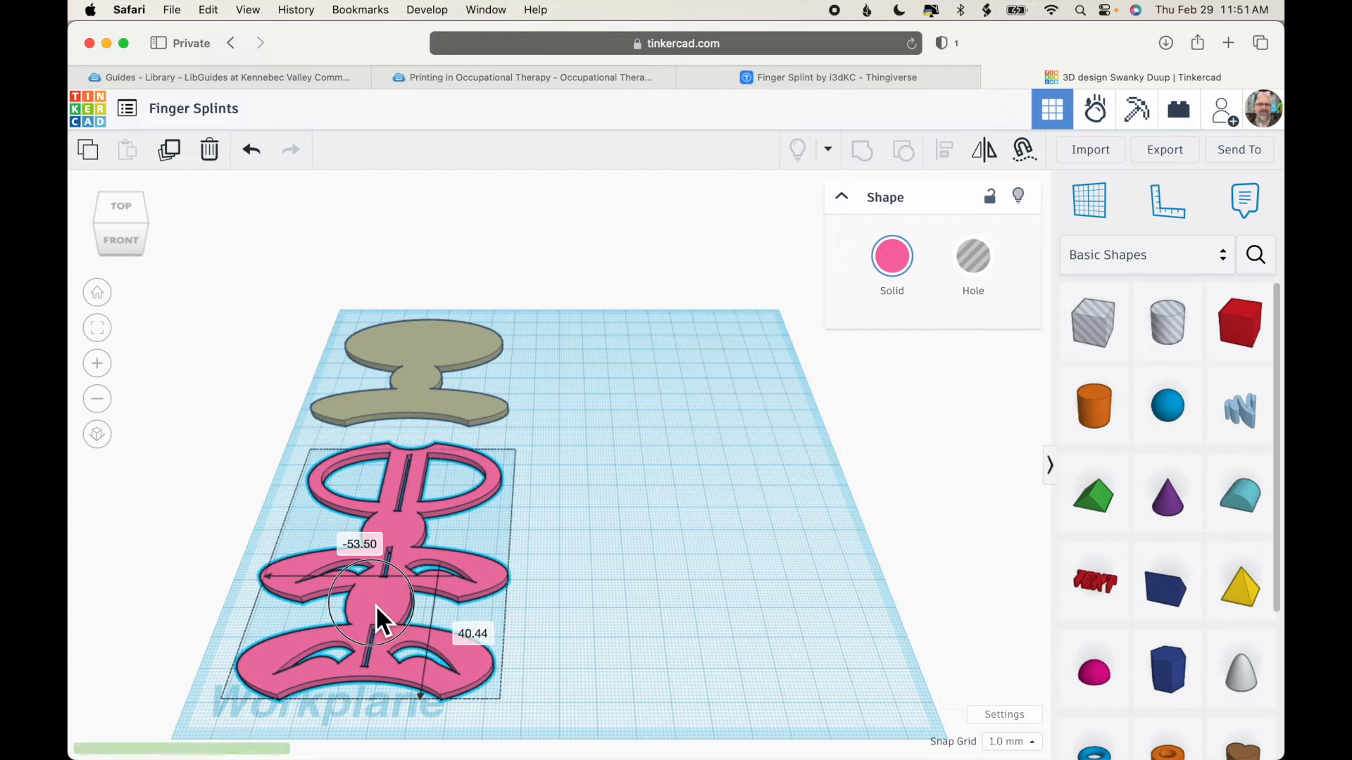
Import Knuckle_Splint.stl in millimeters at 100% scale, to the right of the other two splints.
{"action": "left_click", "coordinate": [1098, 159]}
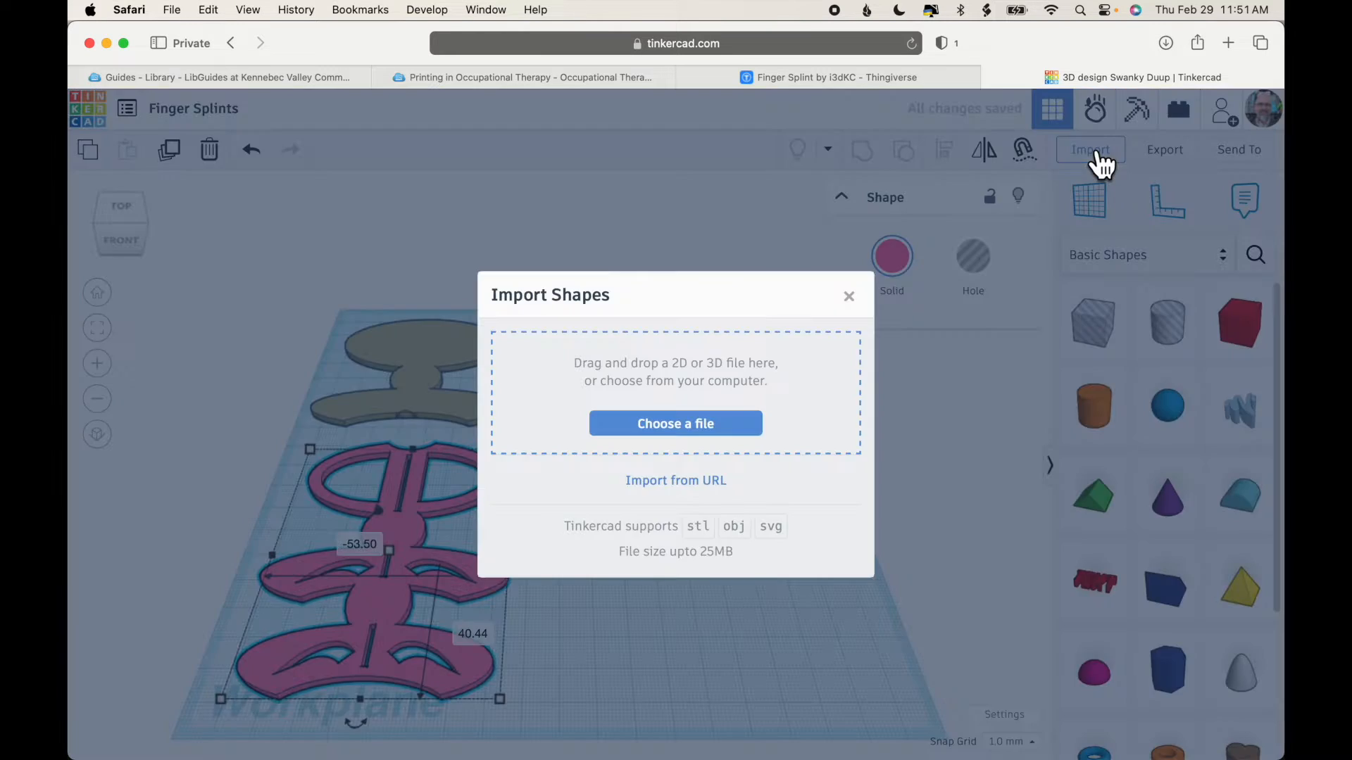
{"action": "left_click", "coordinate": [712, 427]}
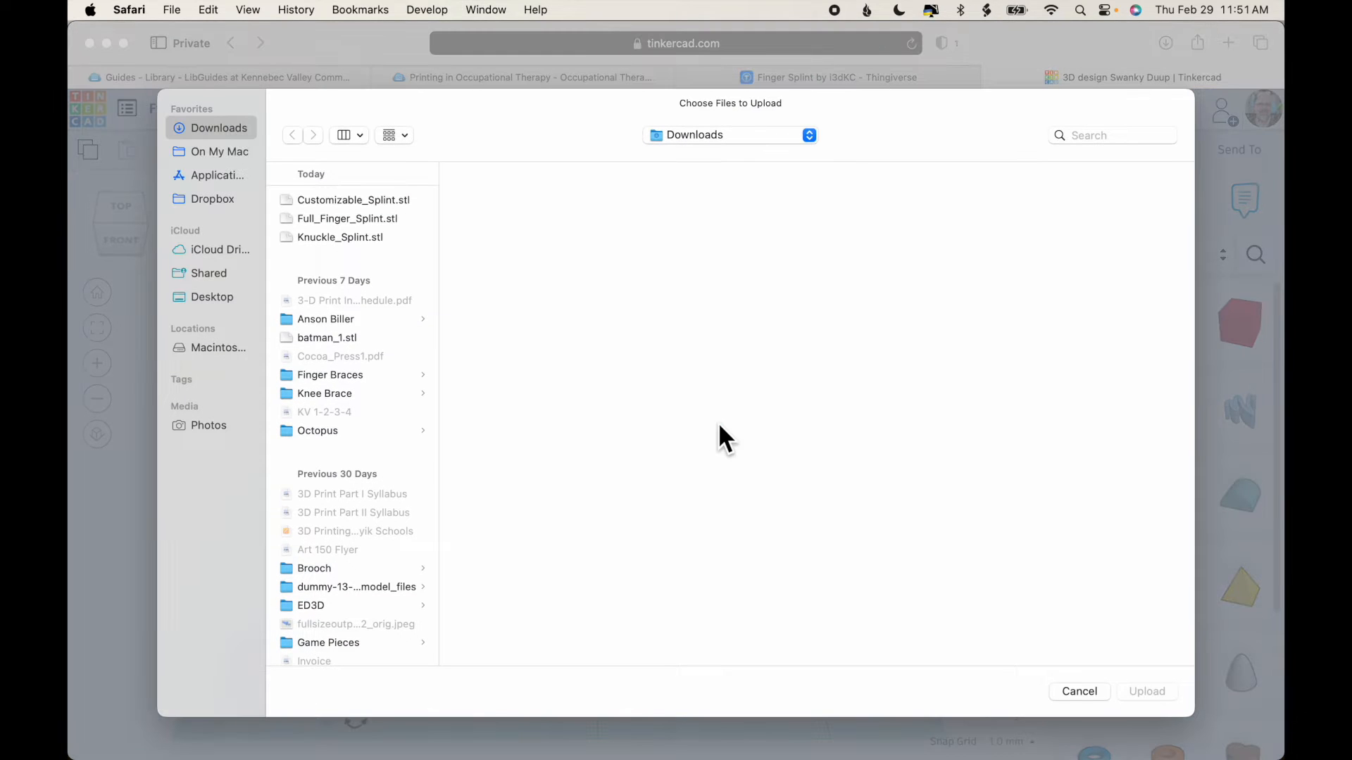
{"action": "left_click", "coordinate": [371, 240]}
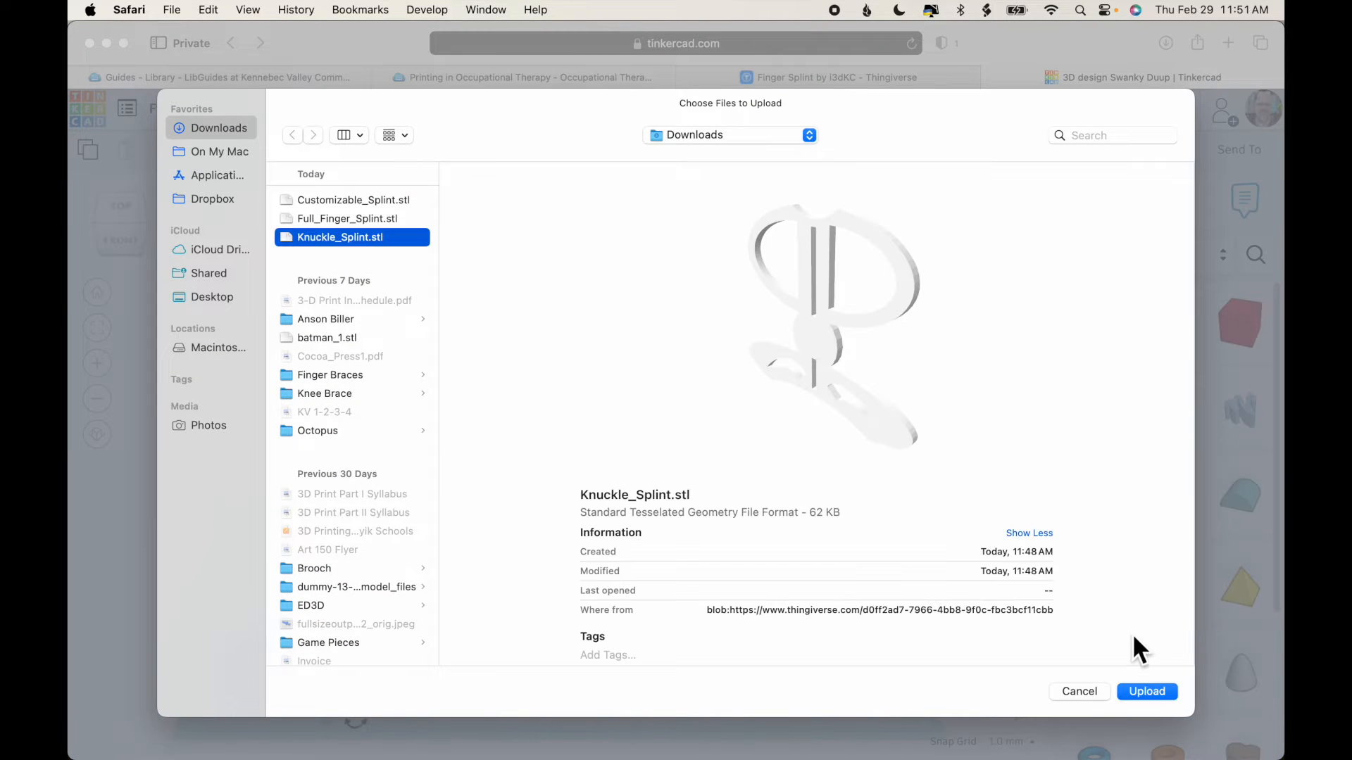
{"action": "left_click", "coordinate": [1149, 691]}
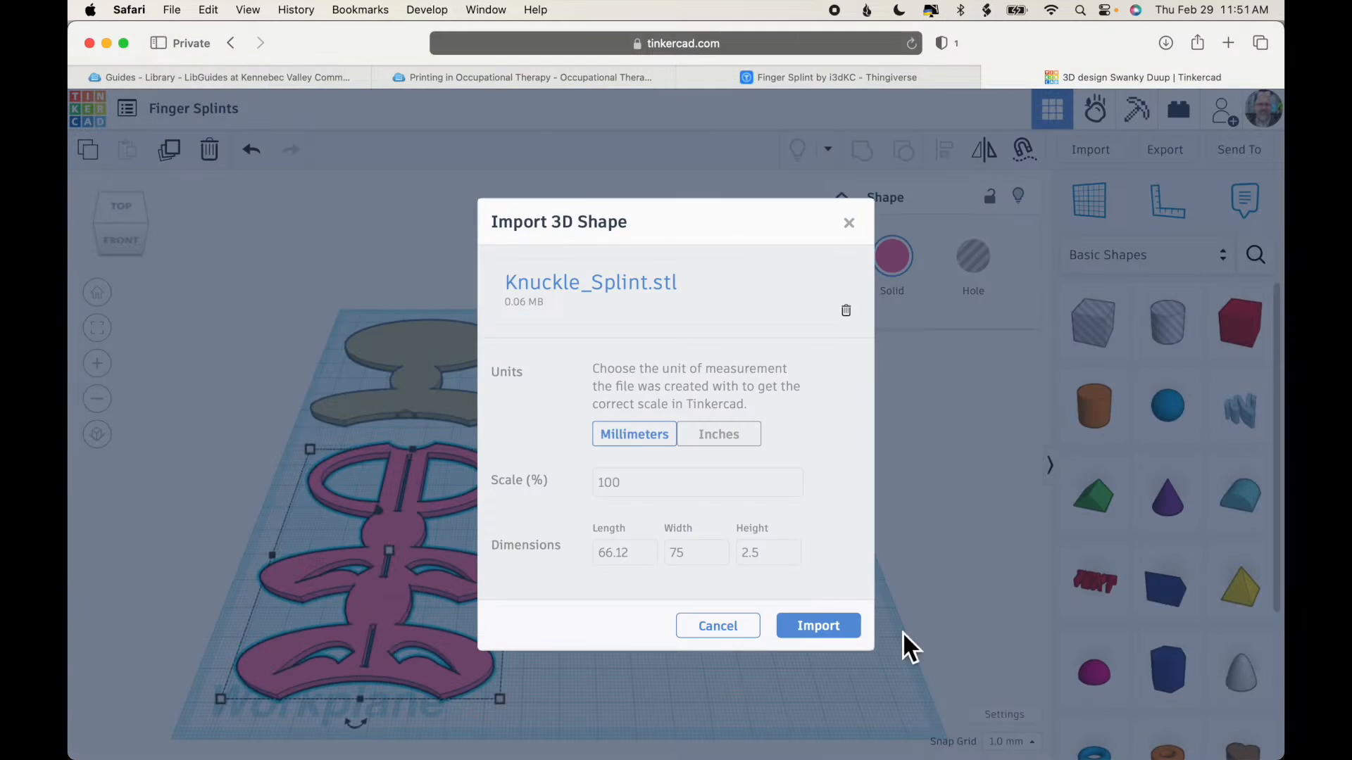
{"action": "left_click", "coordinate": [842, 637]}
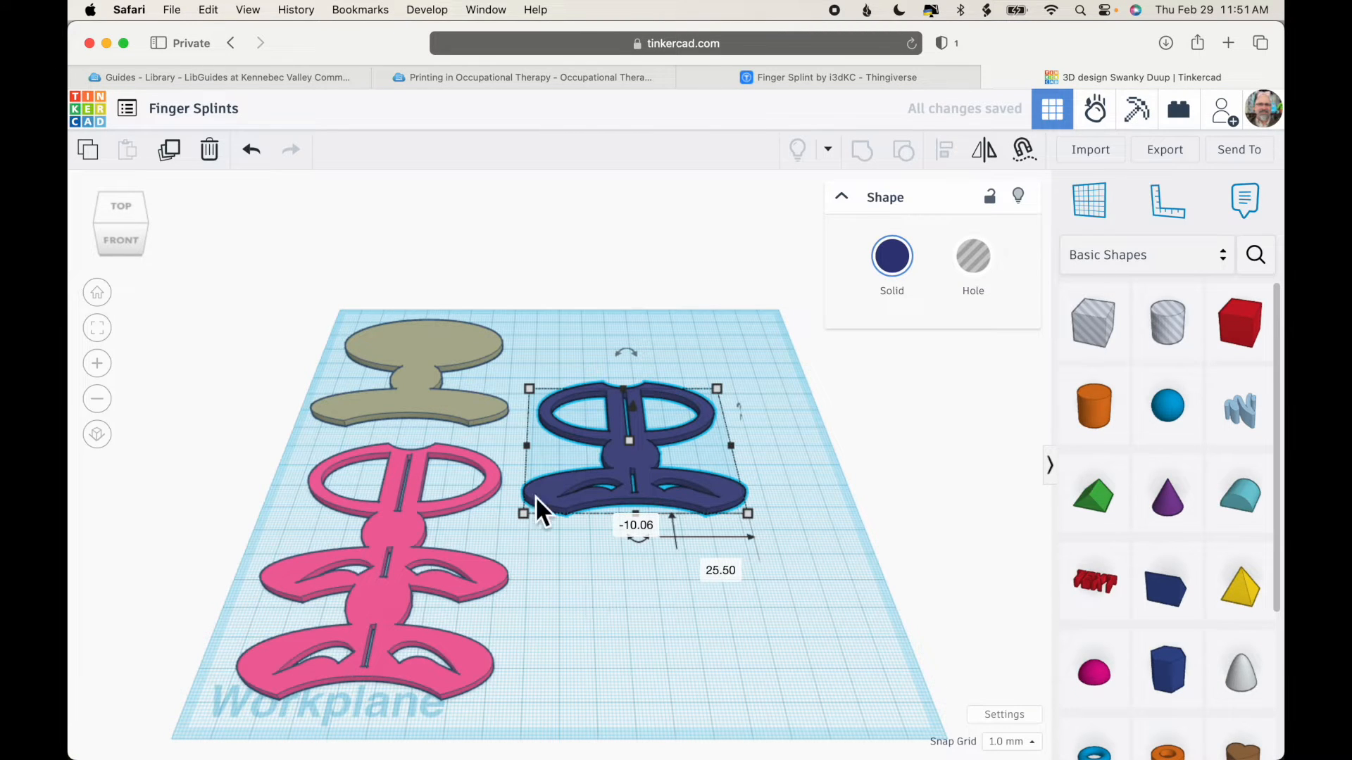
Recolor the customizable splint with the pale yellow preset solid color.
{"action": "left_click", "coordinate": [422, 380]}
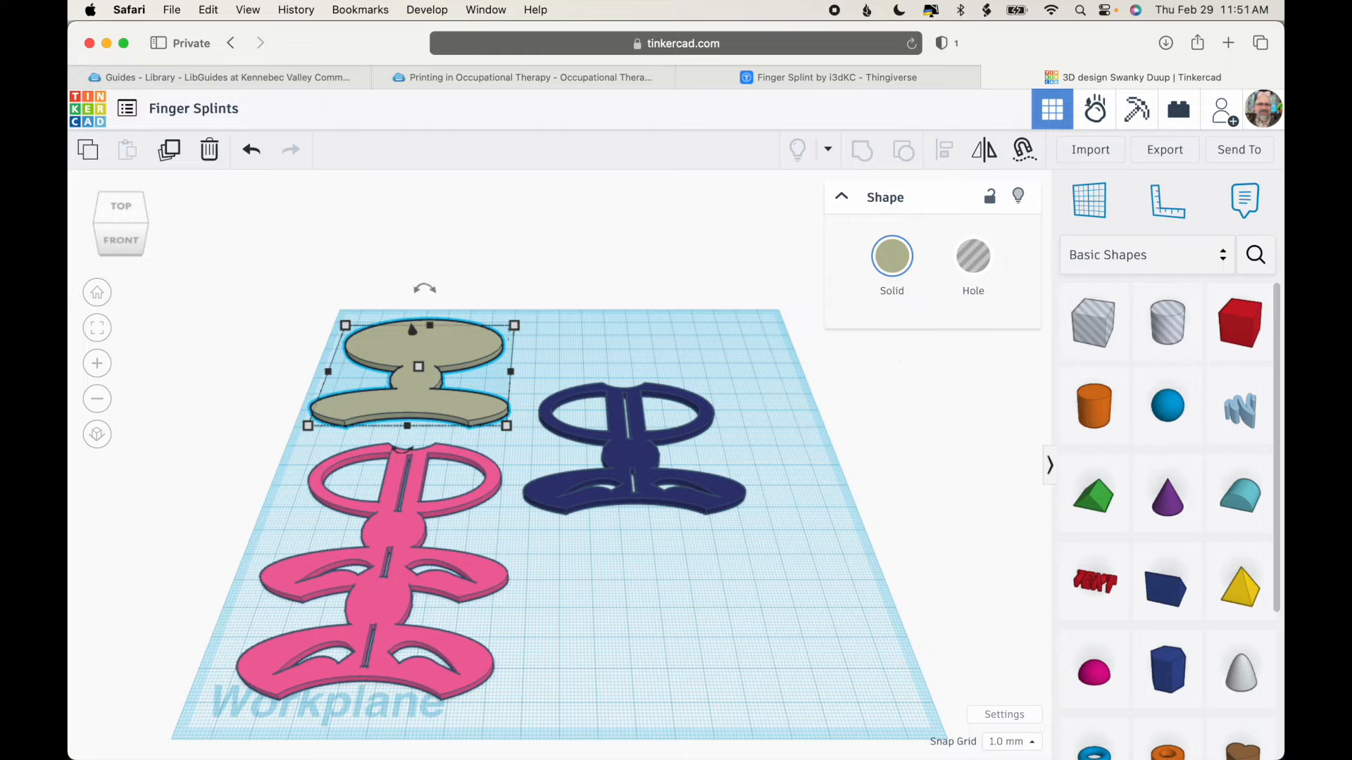
{"action": "left_click", "coordinate": [899, 280]}
{"action": "left_click", "coordinate": [820, 352]}
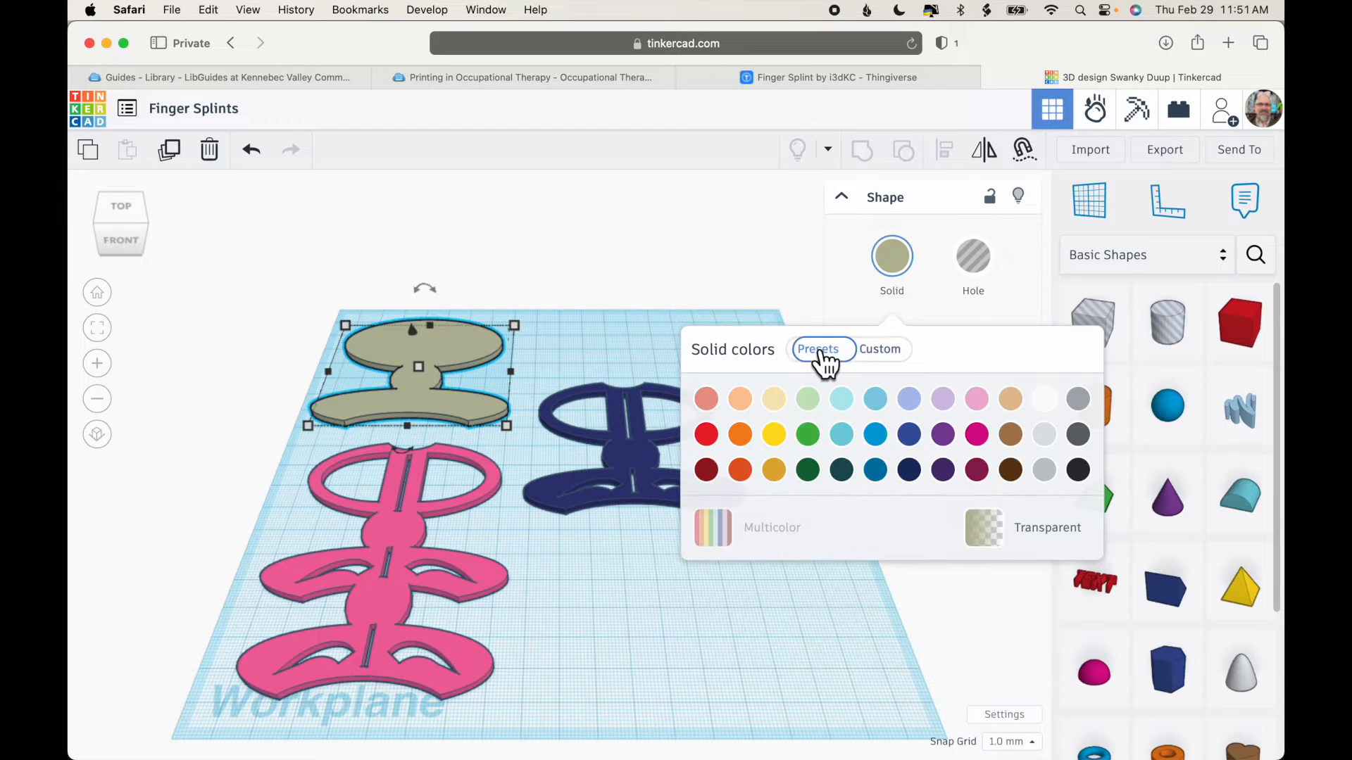
{"action": "left_click", "coordinate": [774, 399]}
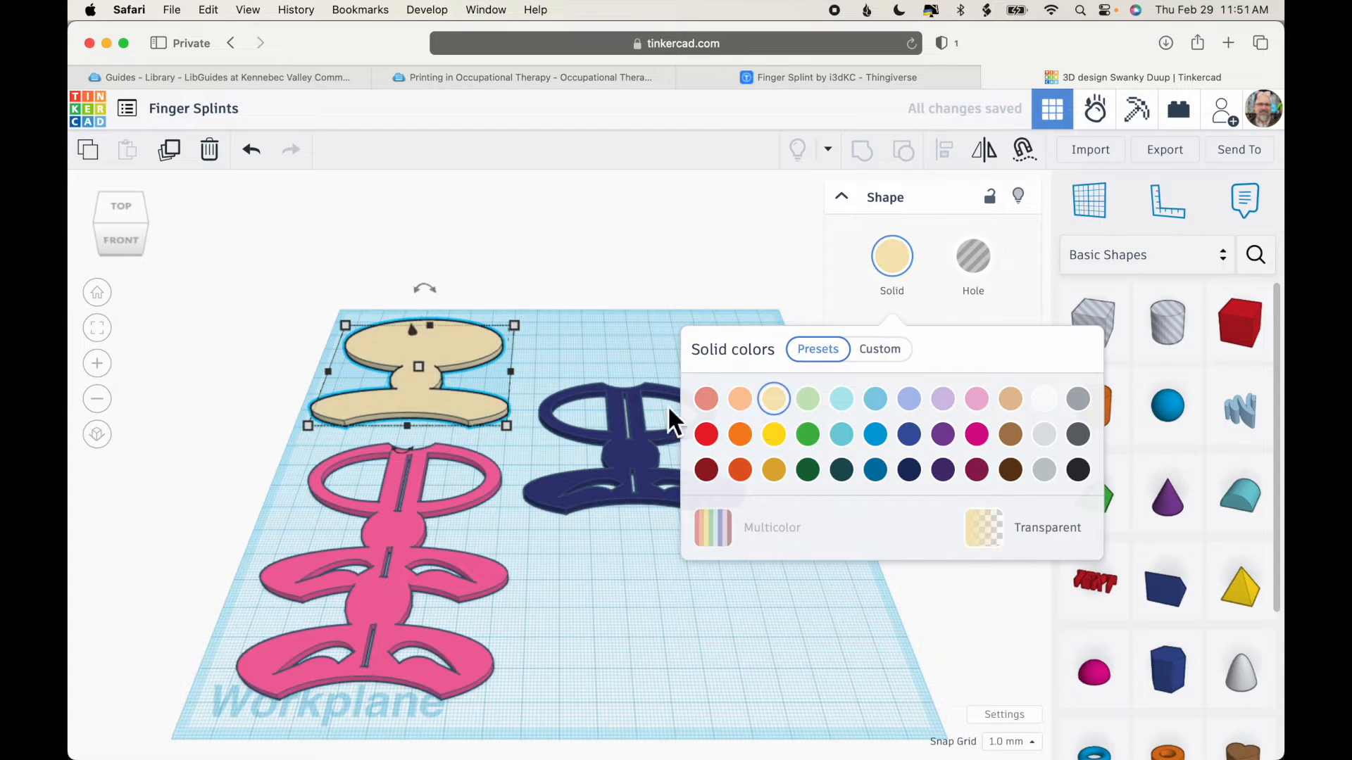
Give the knuckle splint and the full finger splint the same pale yellow preset color.
{"action": "left_click", "coordinate": [633, 450]}
{"action": "left_click", "coordinate": [774, 399]}
{"action": "left_click", "coordinate": [394, 535]}
{"action": "left_click", "coordinate": [892, 256]}
{"action": "left_click", "coordinate": [820, 349]}
{"action": "left_click", "coordinate": [774, 400]}
{"action": "left_click", "coordinate": [727, 602]}
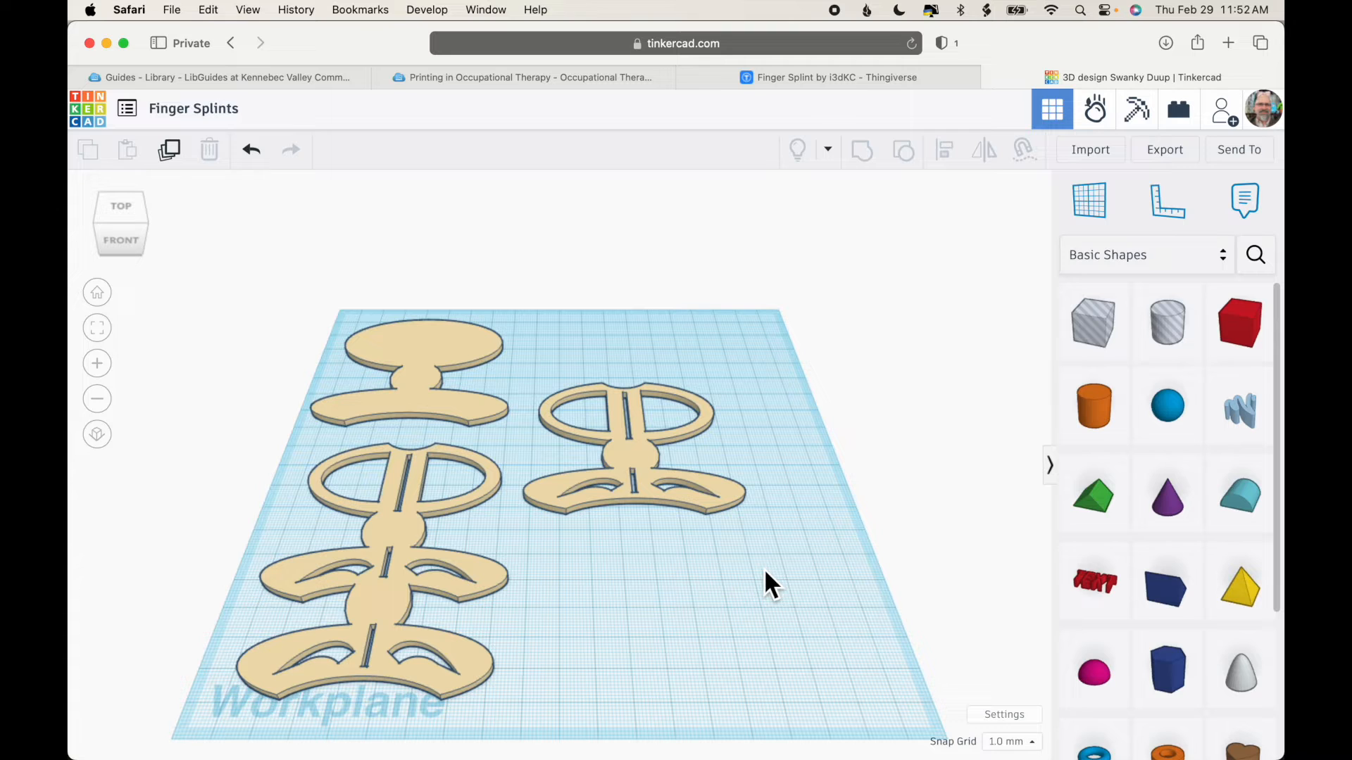
Switch to orthographic projection and view the workplane straight from the top.
{"action": "right_click_drag", "start_coordinate": [765, 571], "coordinate": [768, 652]}
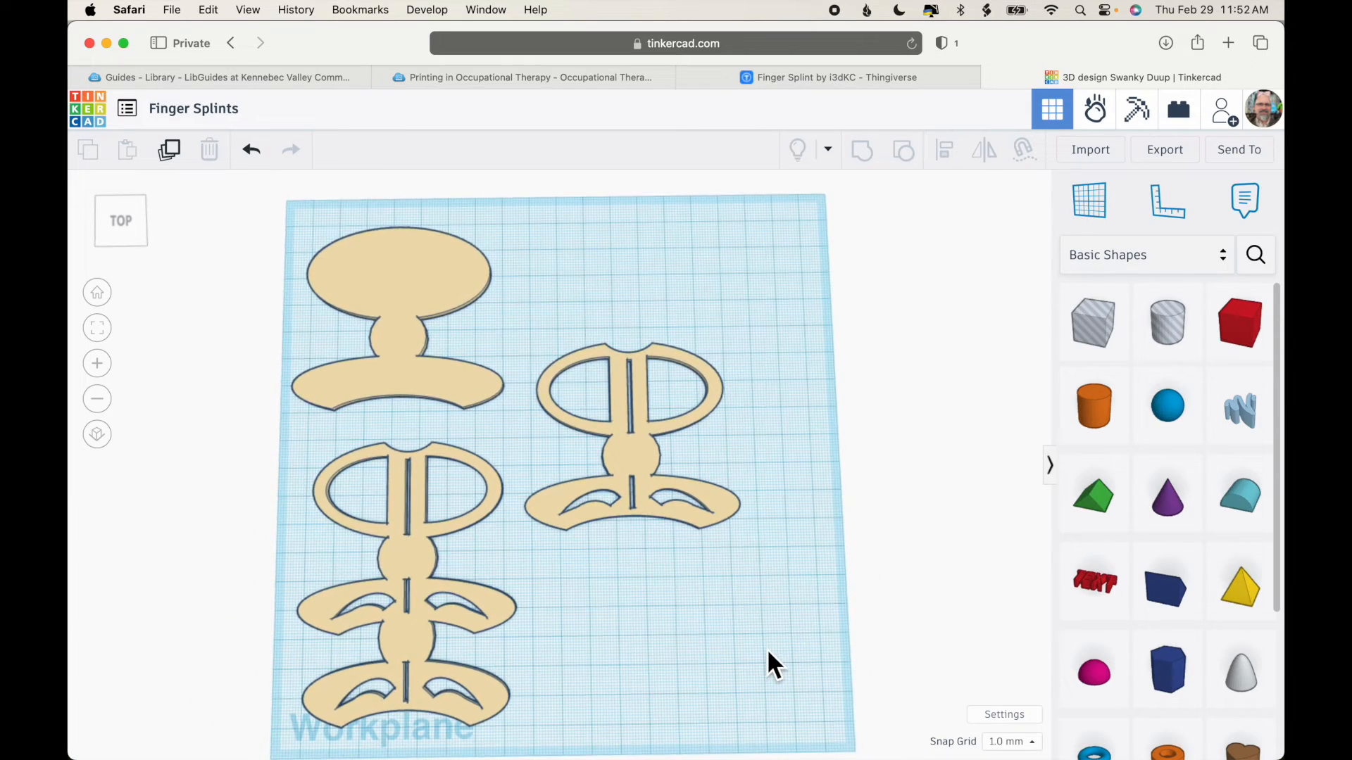
{"action": "left_click", "coordinate": [98, 435]}
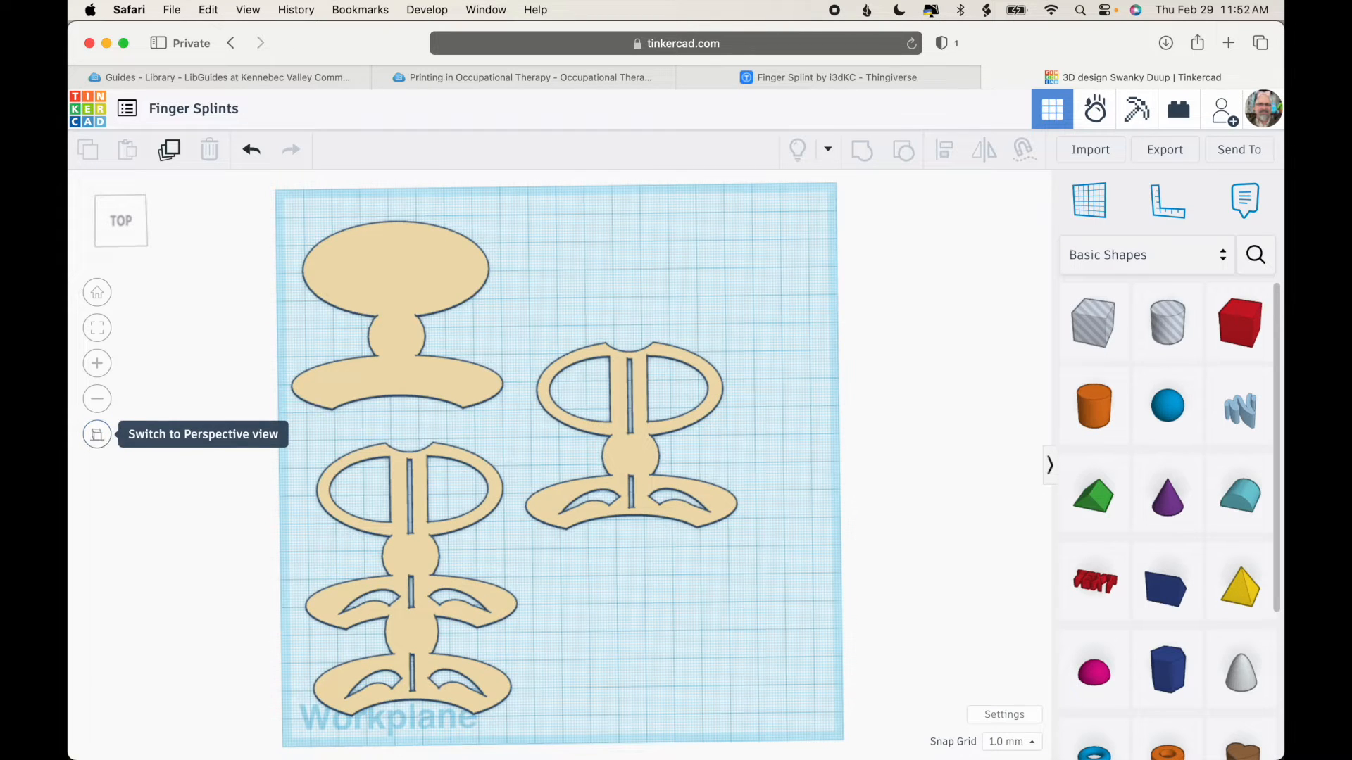
{"action": "left_click", "coordinate": [129, 233]}
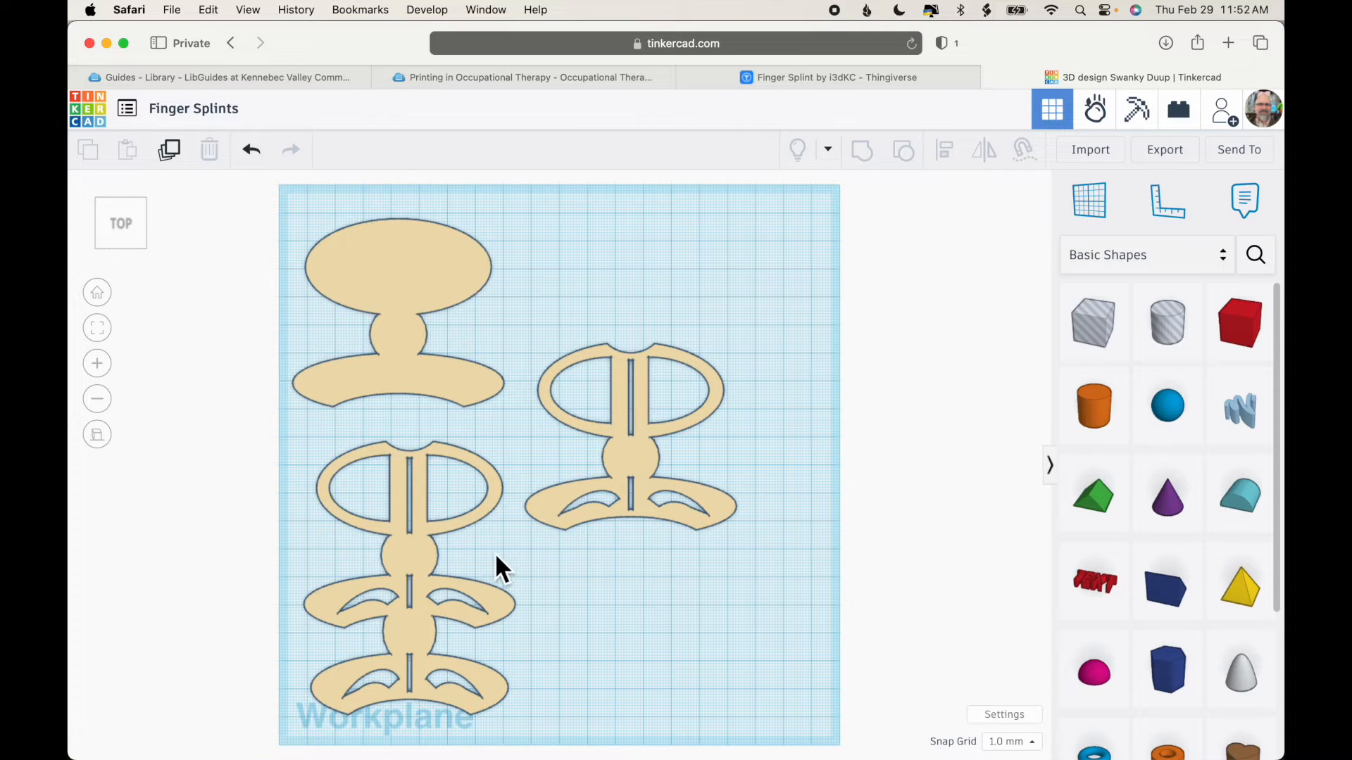
Resize the full finger splint to 65 mm wide and 75 mm long.
{"action": "left_click", "coordinate": [425, 560]}
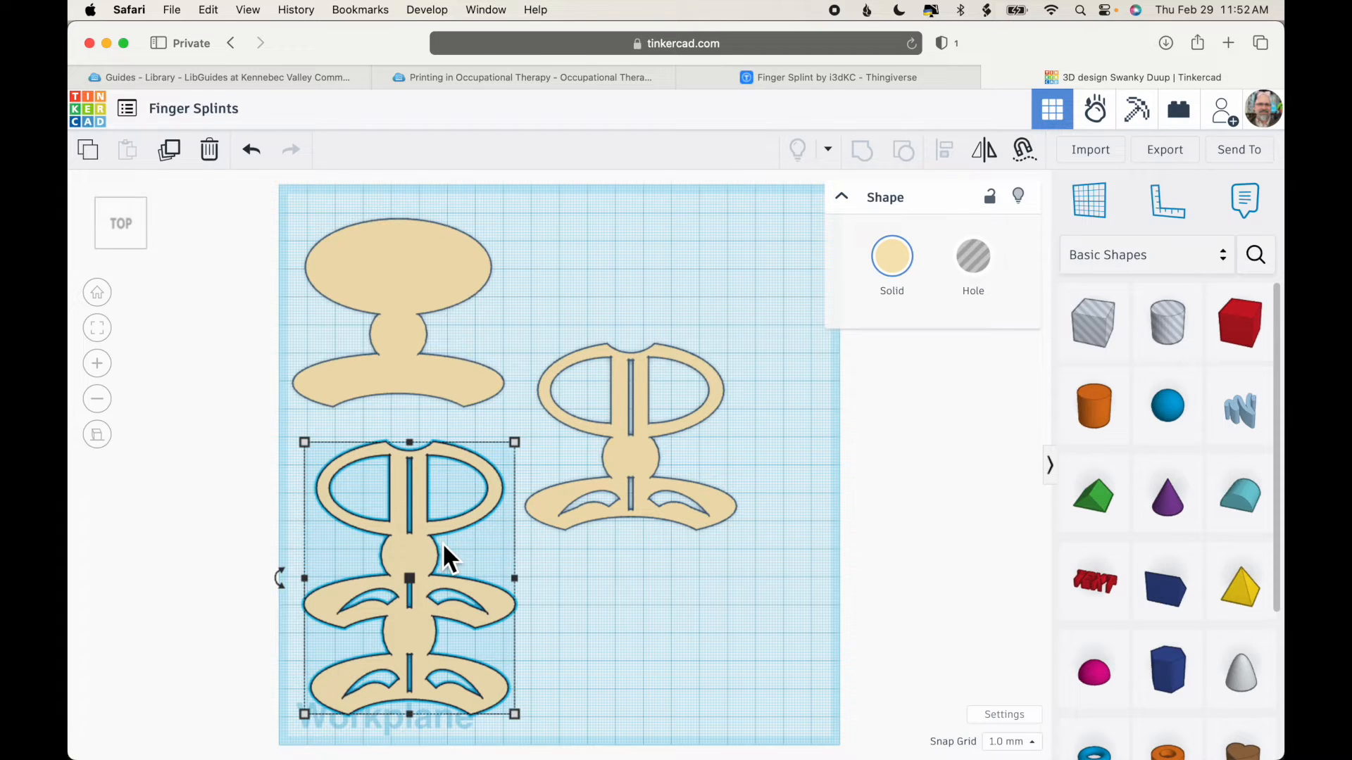
{"action": "mouse_move", "coordinate": [519, 449]}
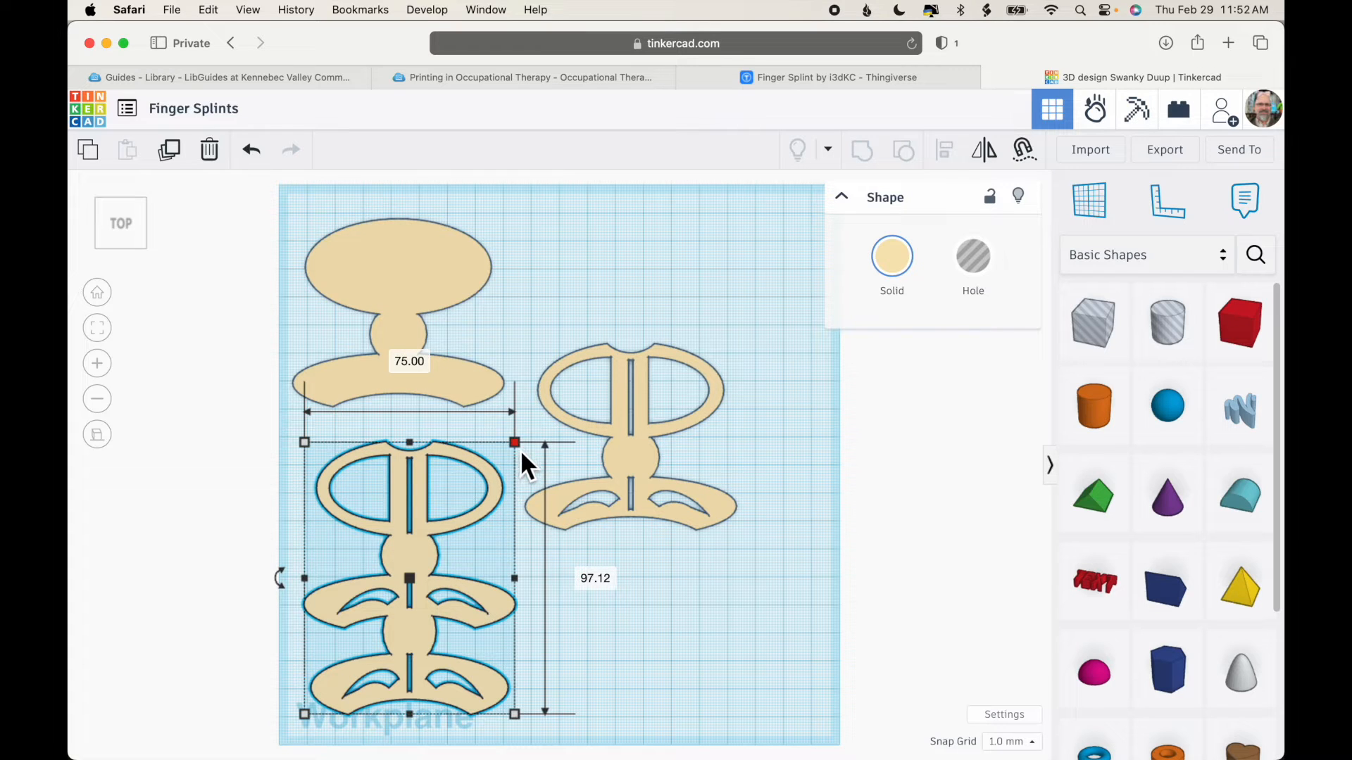
{"action": "left_click", "coordinate": [420, 365]}
{"action": "type", "text": "65"}
{"action": "key", "text": "Return"}
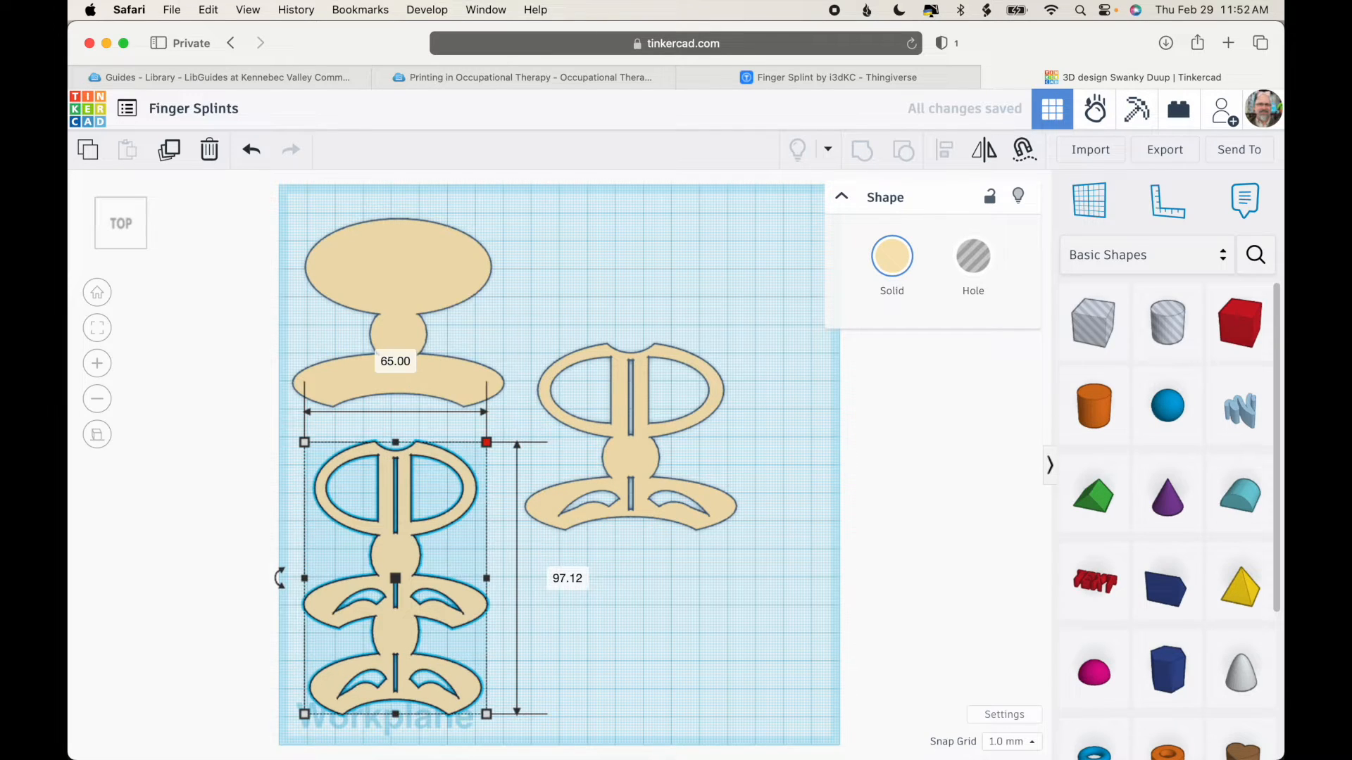
{"action": "left_click", "coordinate": [569, 585]}
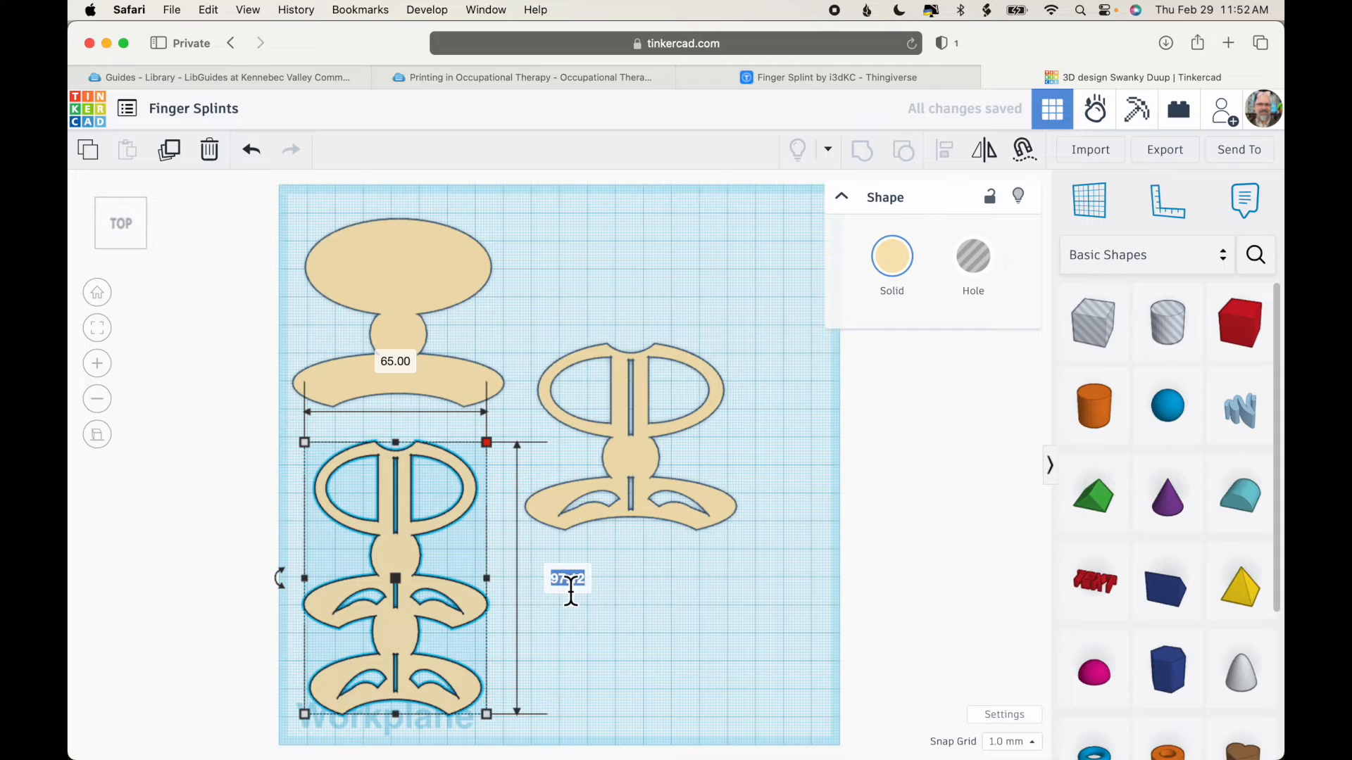
{"action": "type", "text": "75"}
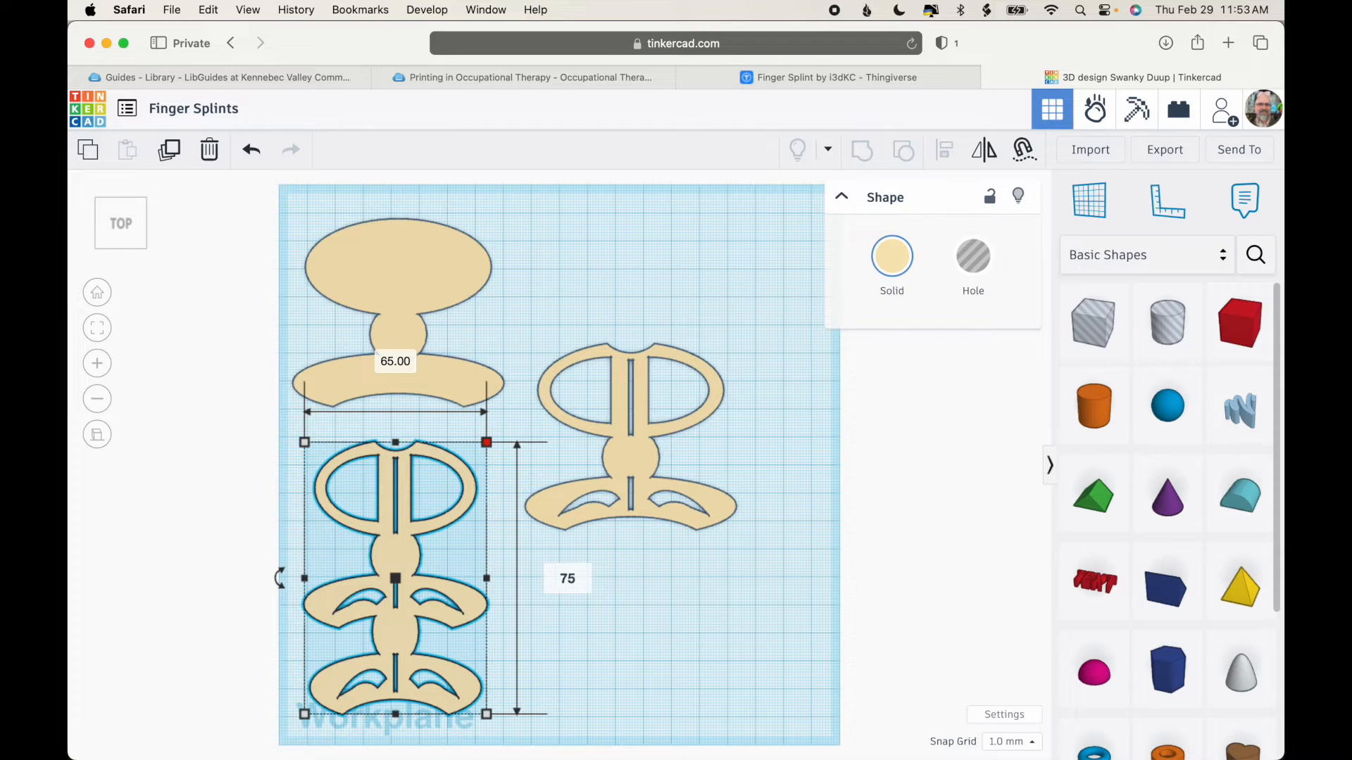
{"action": "key", "text": "Return"}
Set the full finger splint's thickness to 1.5 mm.
{"action": "right_click_drag", "start_coordinate": [568, 602], "coordinate": [485, 530]}
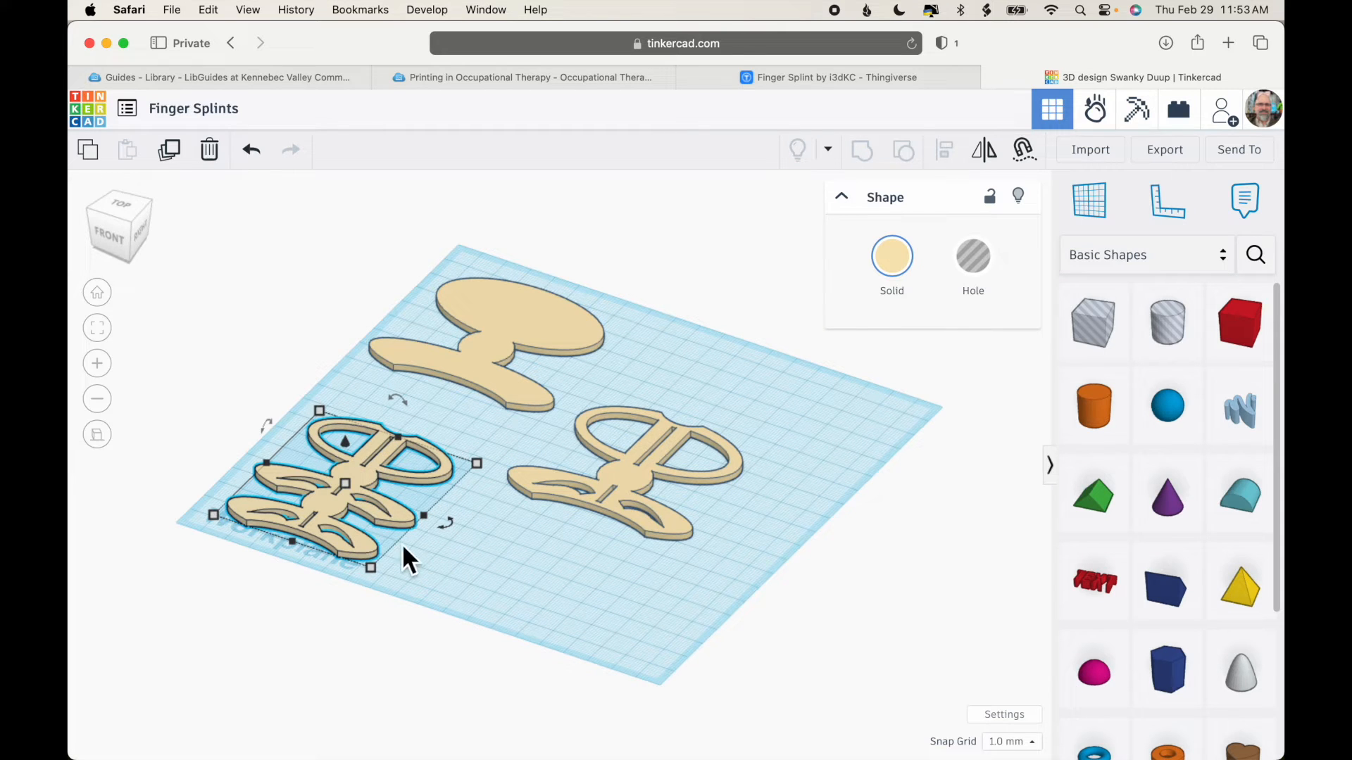
{"action": "mouse_move", "coordinate": [348, 487]}
{"action": "left_click", "coordinate": [427, 487]}
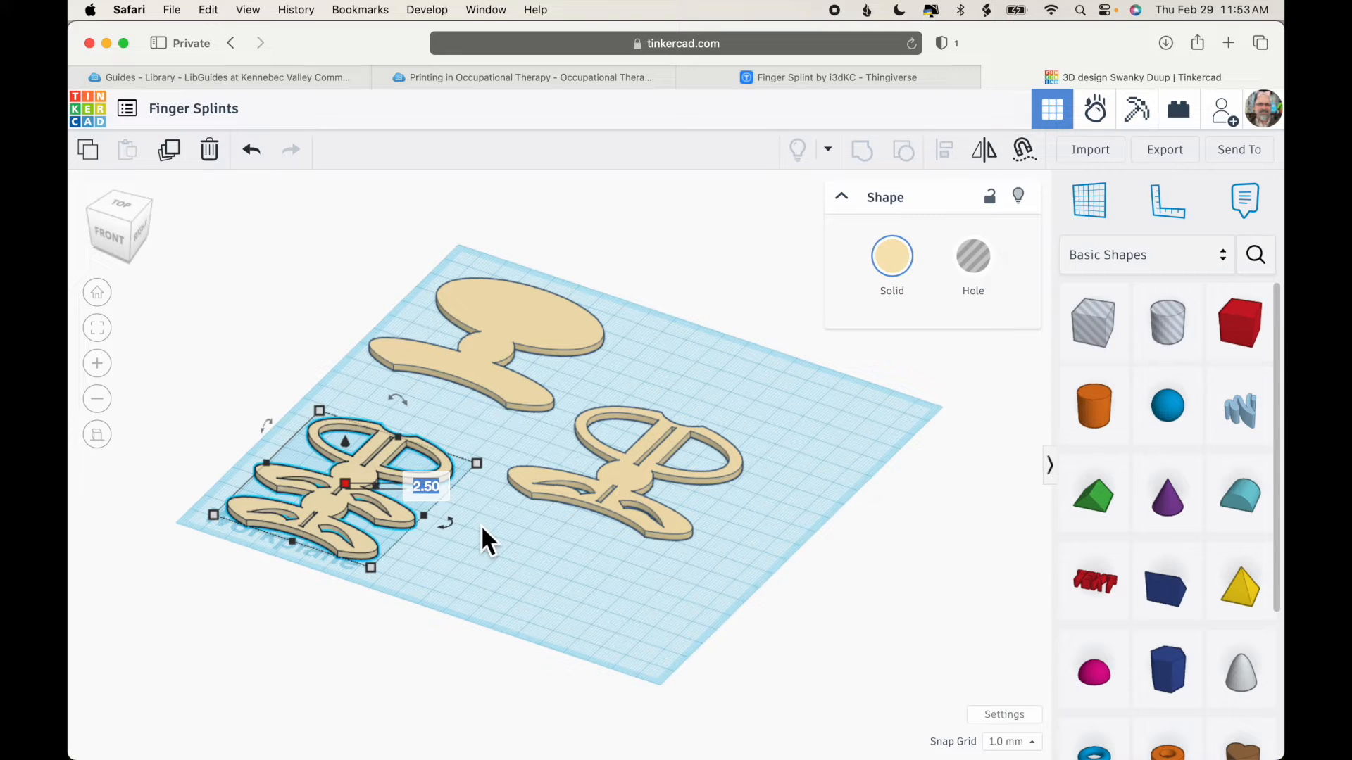
{"action": "type", "text": "1.5"}
{"action": "key", "text": "Return"}
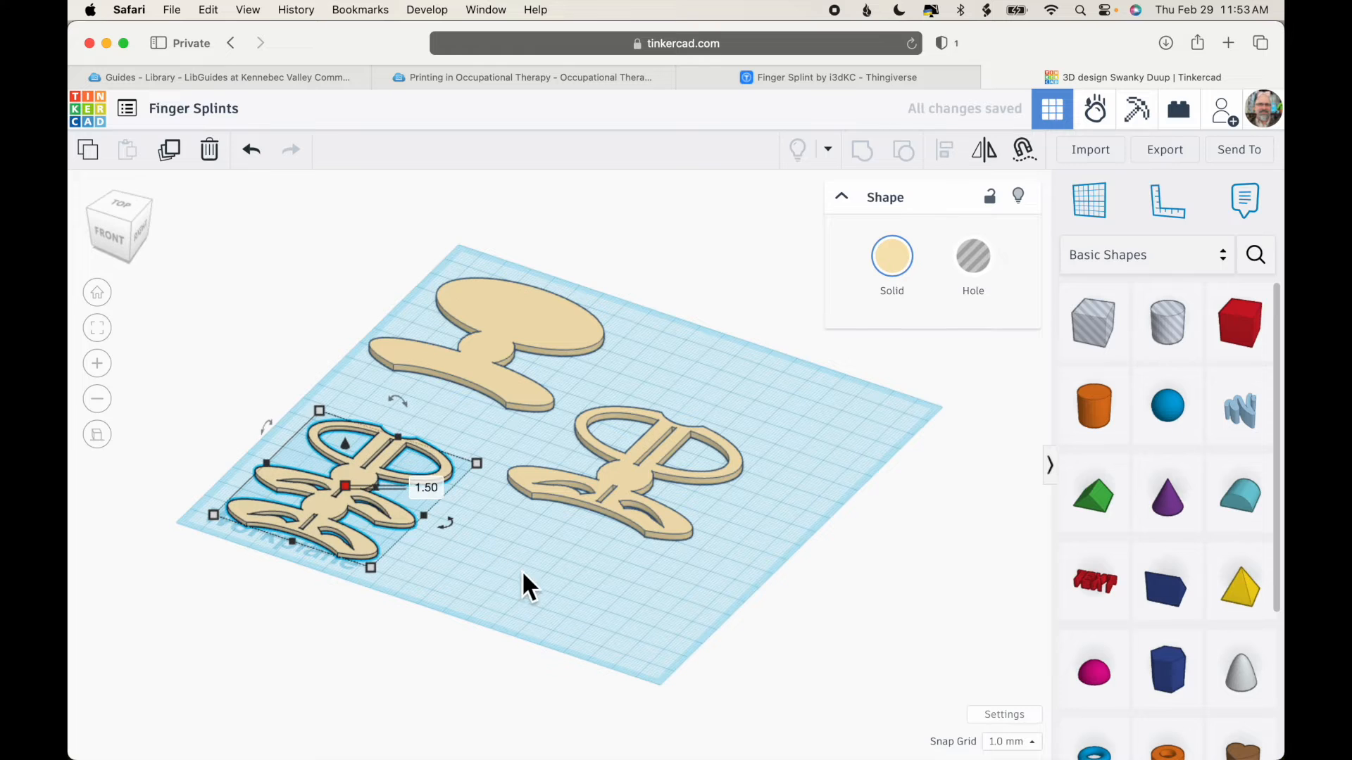
{"action": "right_click_drag", "start_coordinate": [514, 572], "coordinate": [456, 618]}
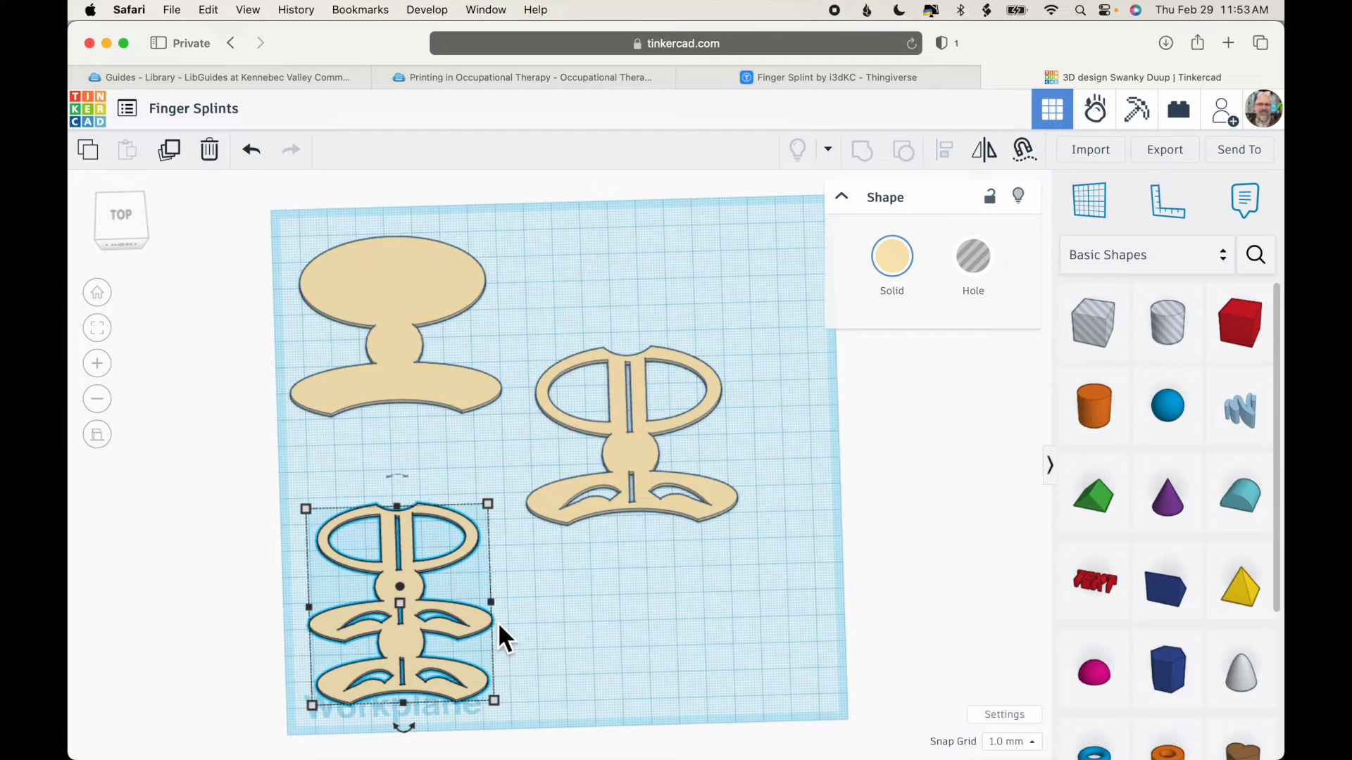
{"action": "left_click", "coordinate": [584, 602]}
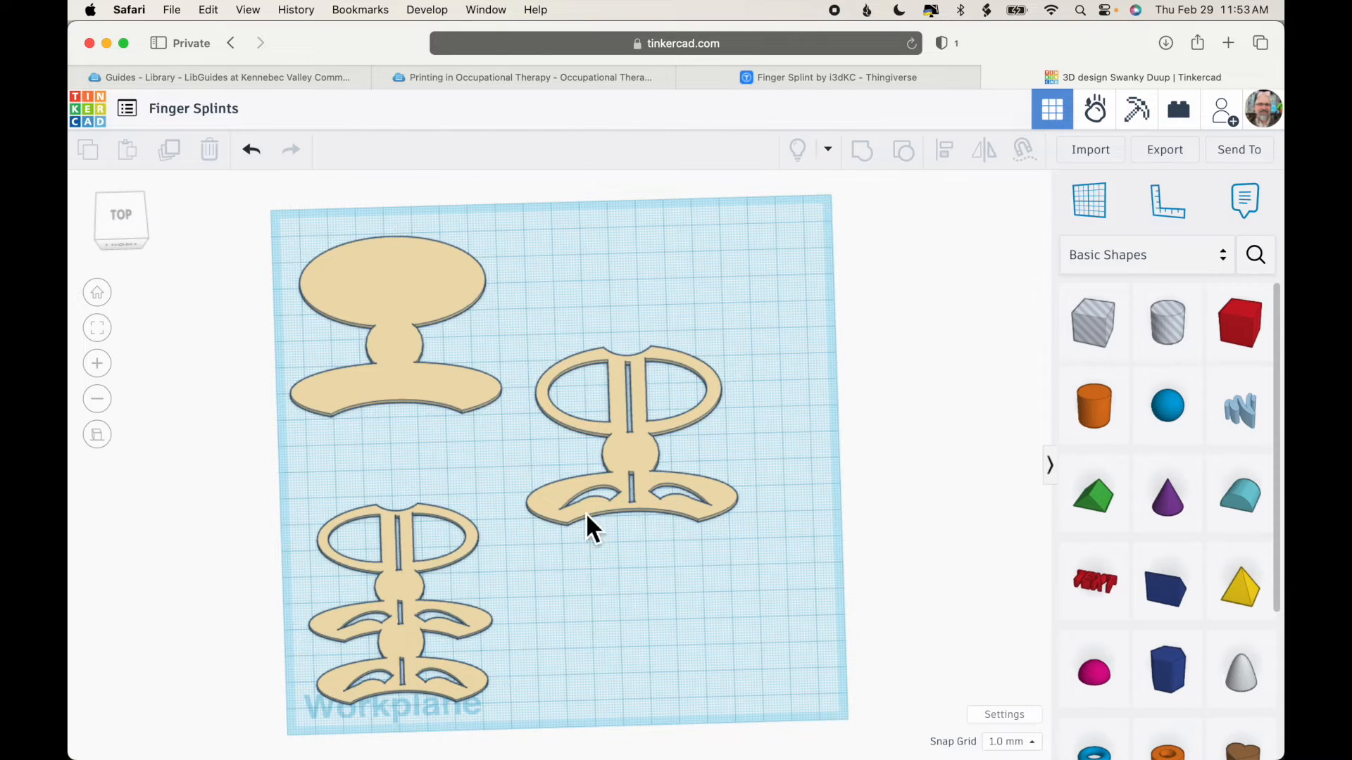
Add a narrow solid box covering the knuckle splint's central slots, trimmed to stay within the splint's outline.
{"action": "left_click", "coordinate": [642, 459]}
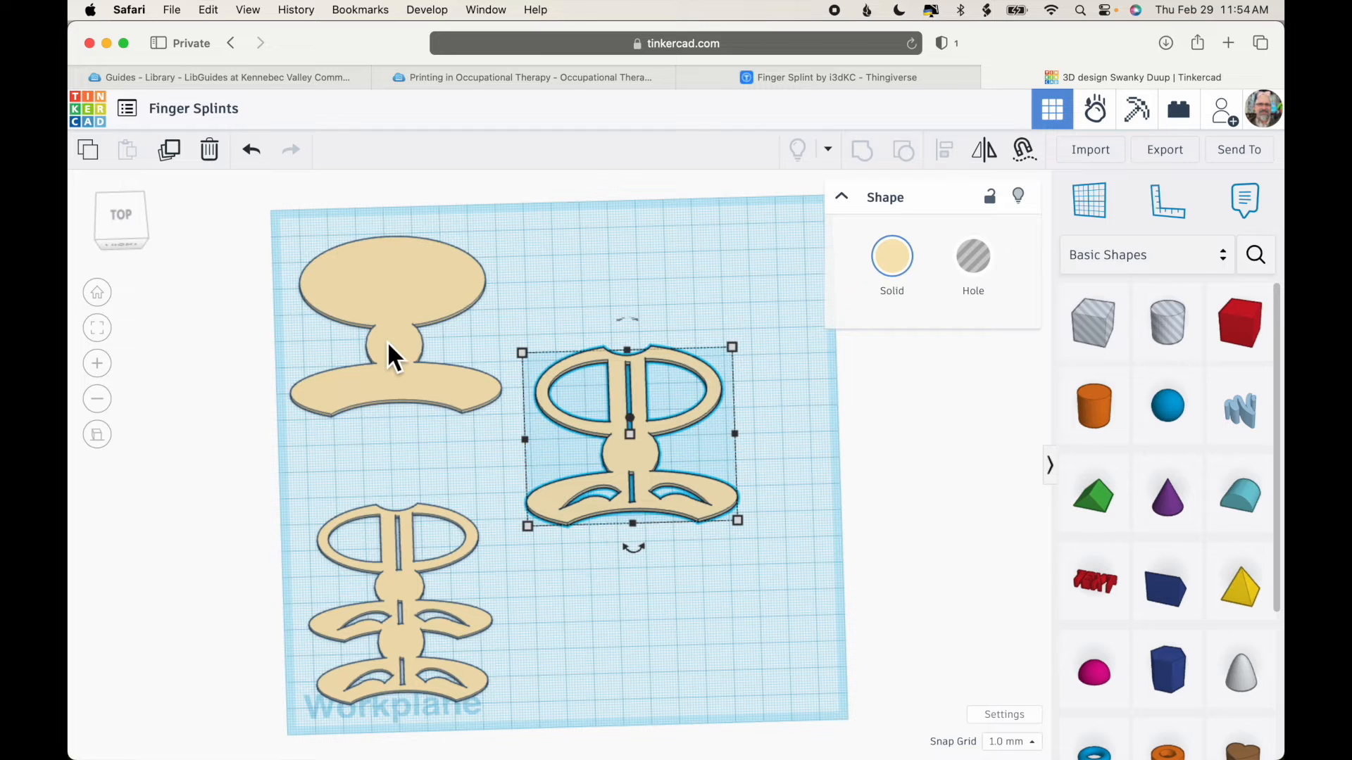
{"action": "left_click", "coordinate": [130, 214]}
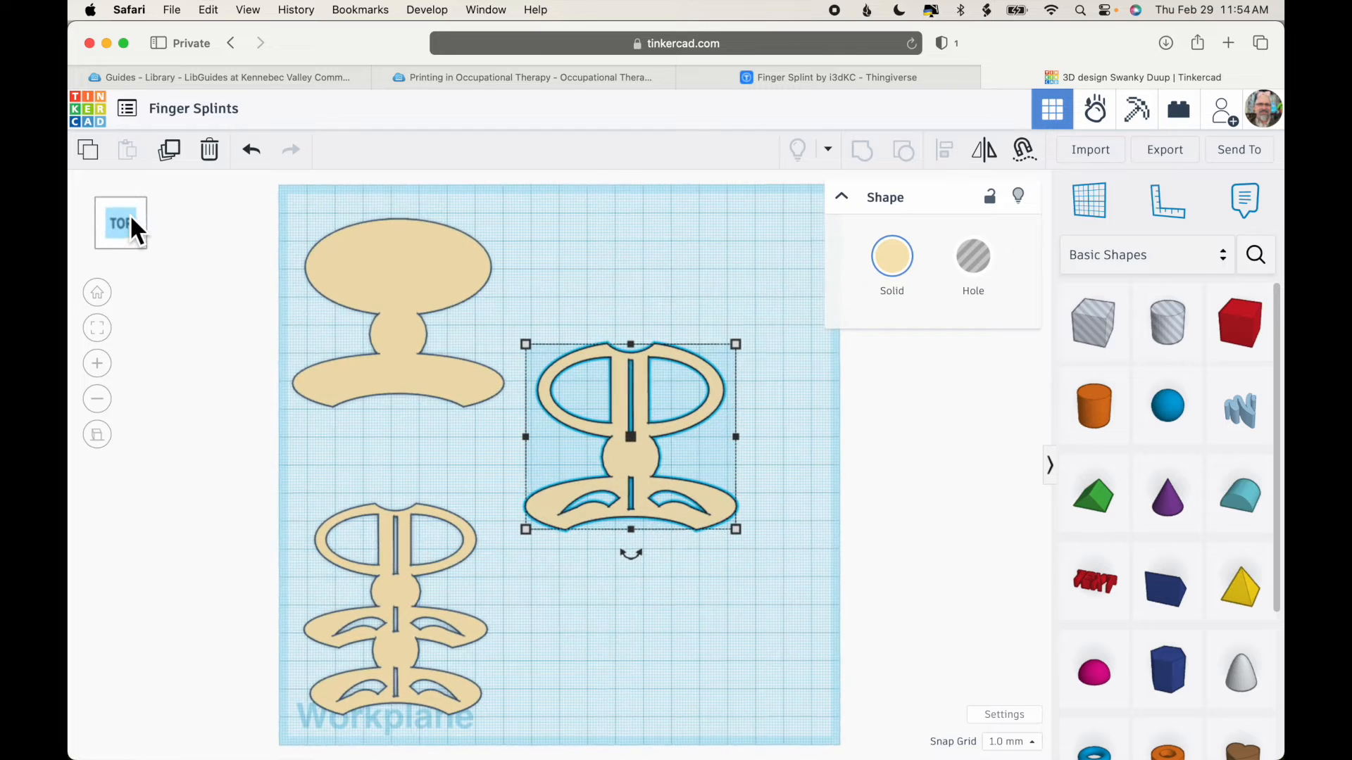
{"action": "left_click", "coordinate": [662, 257]}
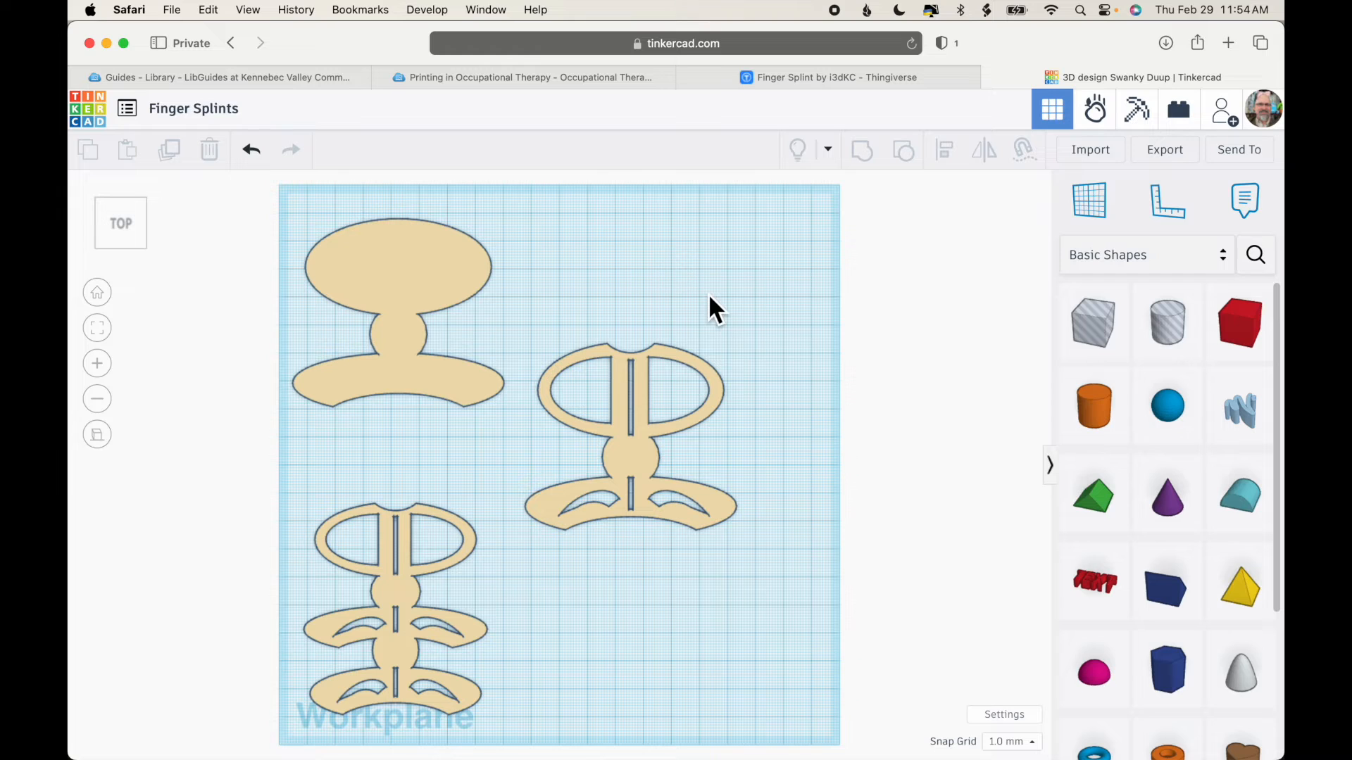
{"action": "left_click_drag", "start_coordinate": [1236, 327], "coordinate": [782, 524]}
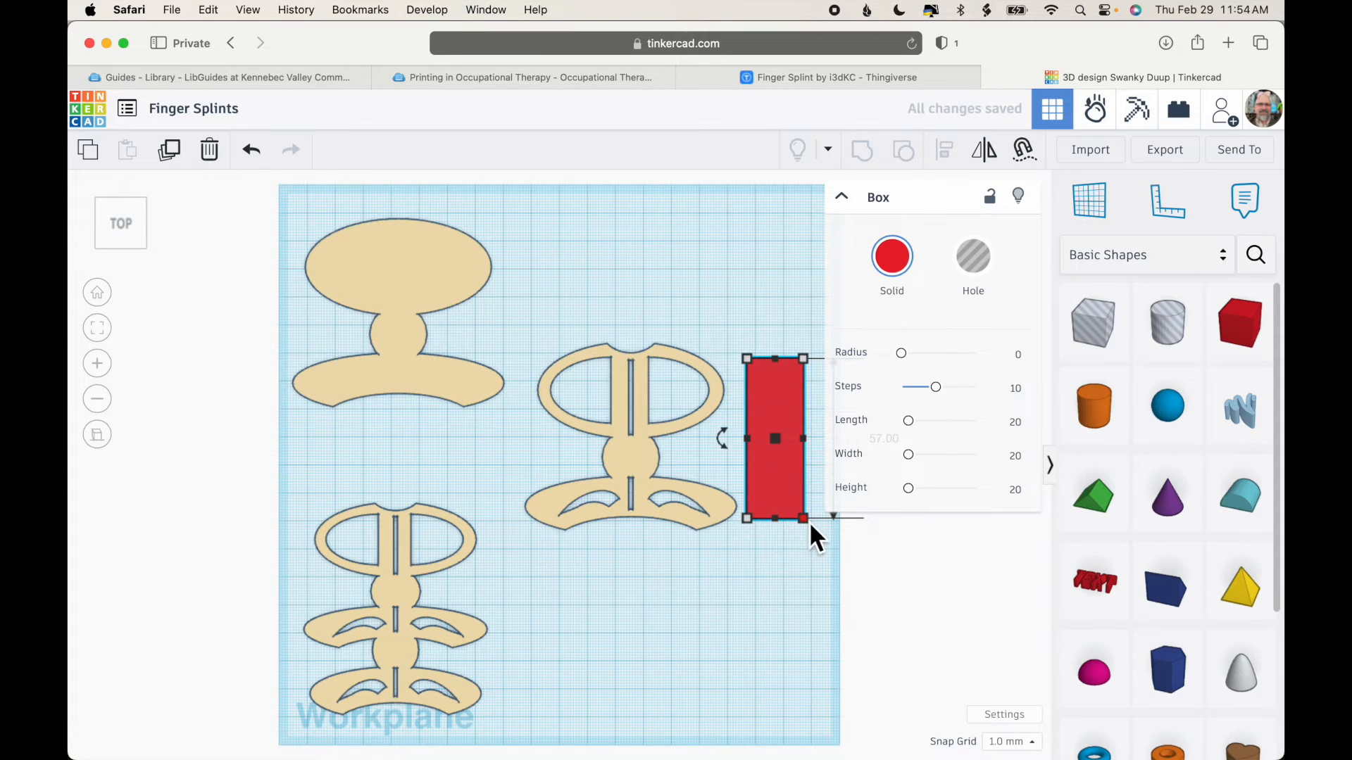
{"action": "left_click_drag", "start_coordinate": [801, 527], "coordinate": [634, 466]}
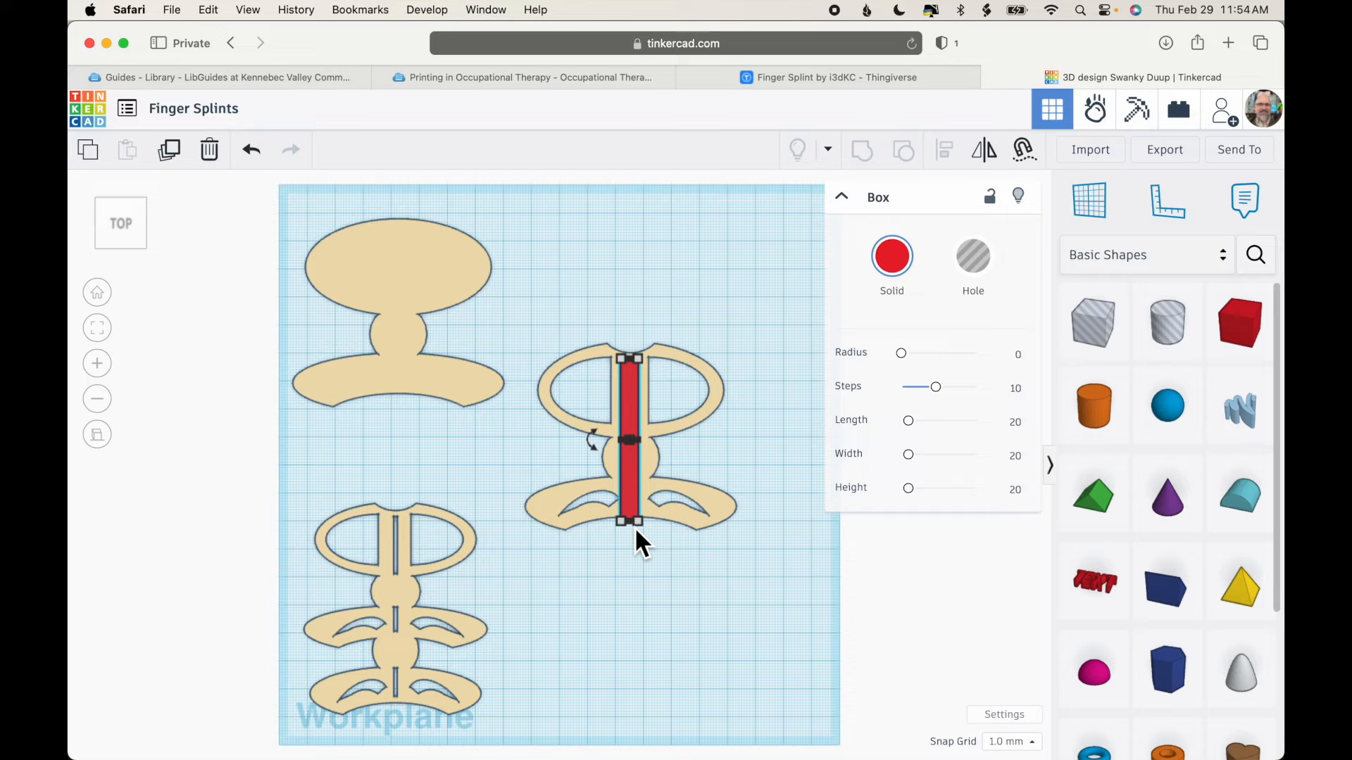
{"action": "key", "text": "f"}
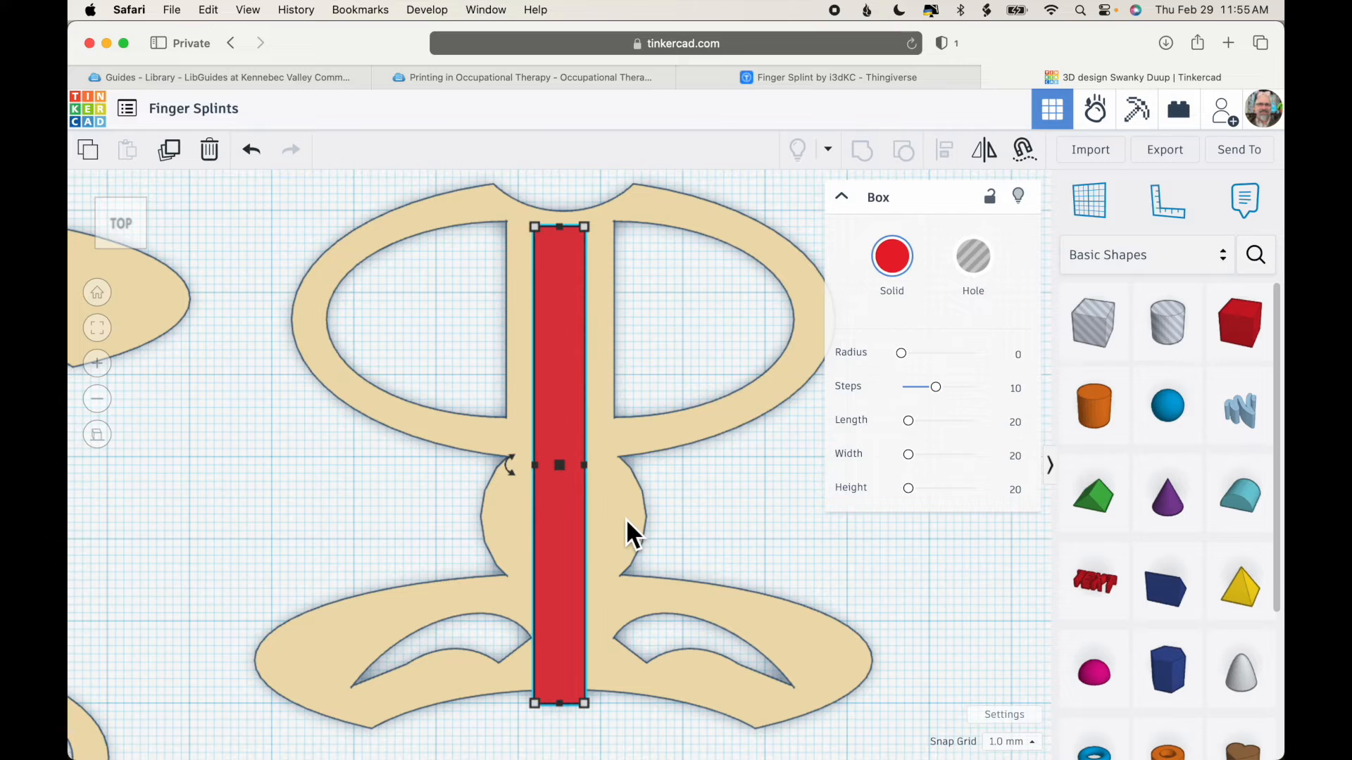
{"action": "left_click_drag", "start_coordinate": [563, 708], "coordinate": [568, 682]}
{"action": "key", "text": "f"}
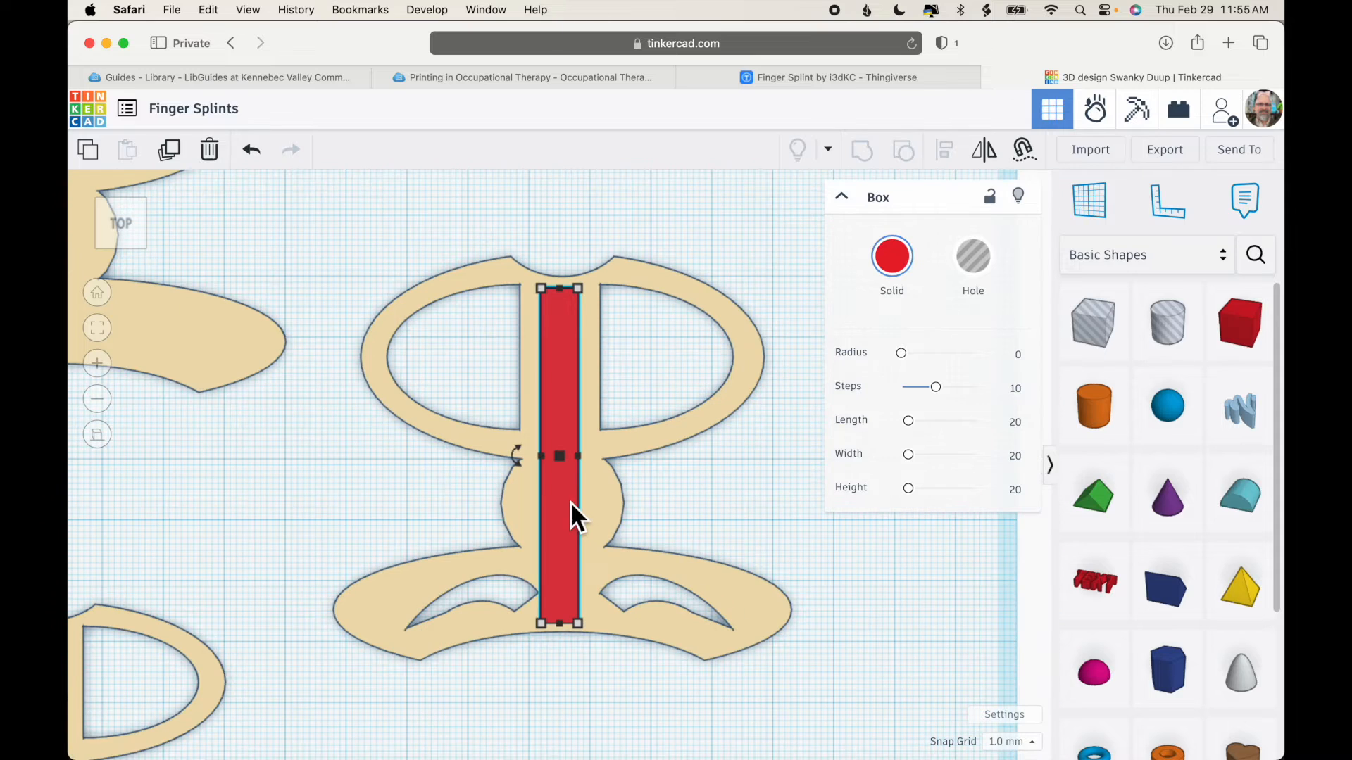
Align the box with the knuckle splint so both are centred across the splint's width.
{"action": "left_click", "coordinate": [456, 492]}
{"action": "left_click_drag", "start_coordinate": [452, 486], "coordinate": [695, 511]}
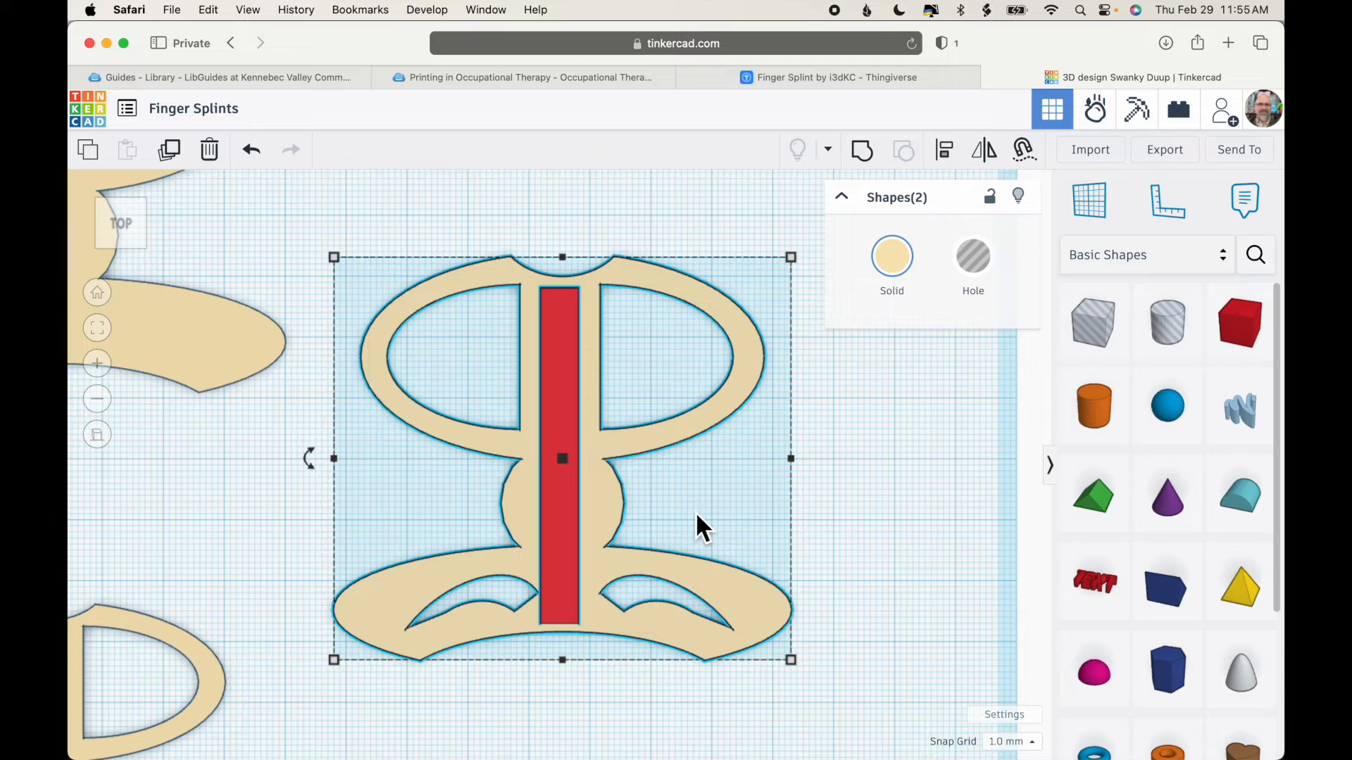
{"action": "left_click", "coordinate": [945, 151]}
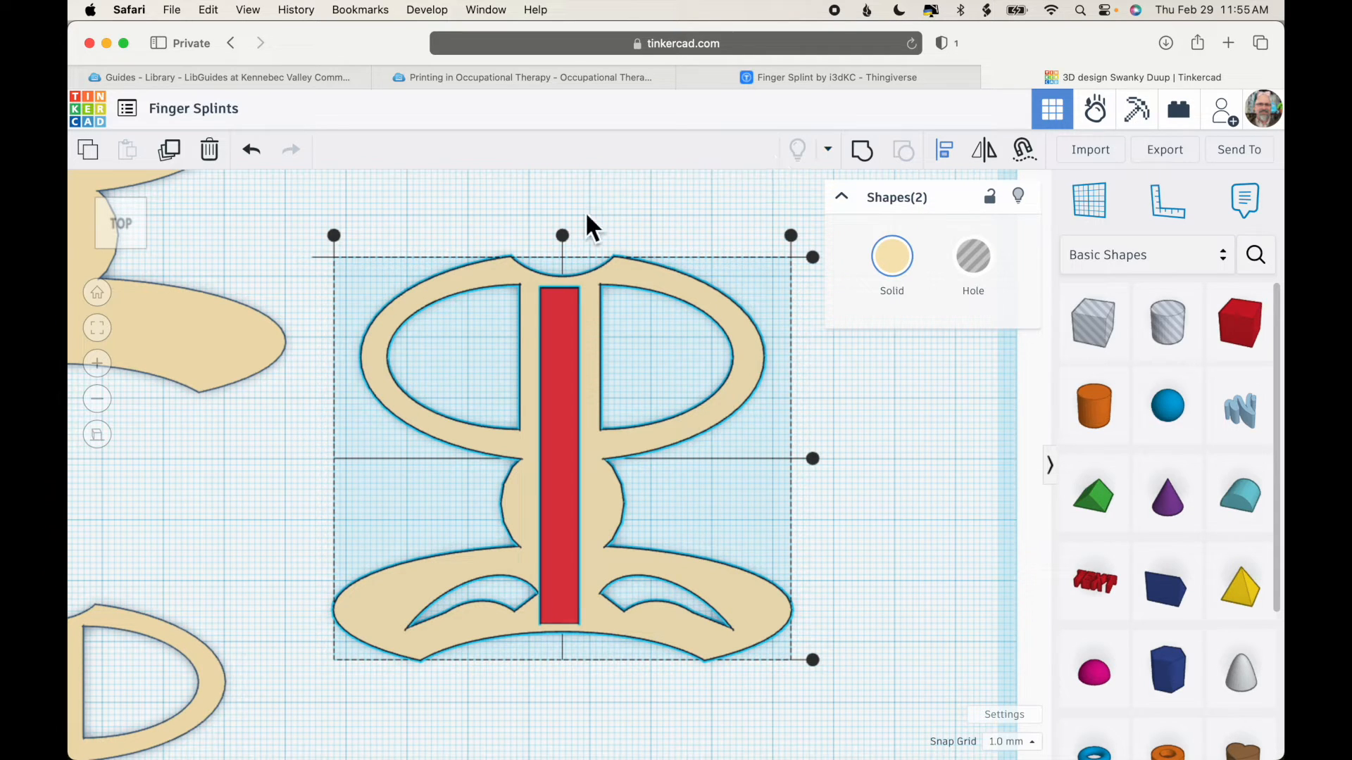
{"action": "left_click", "coordinate": [569, 238]}
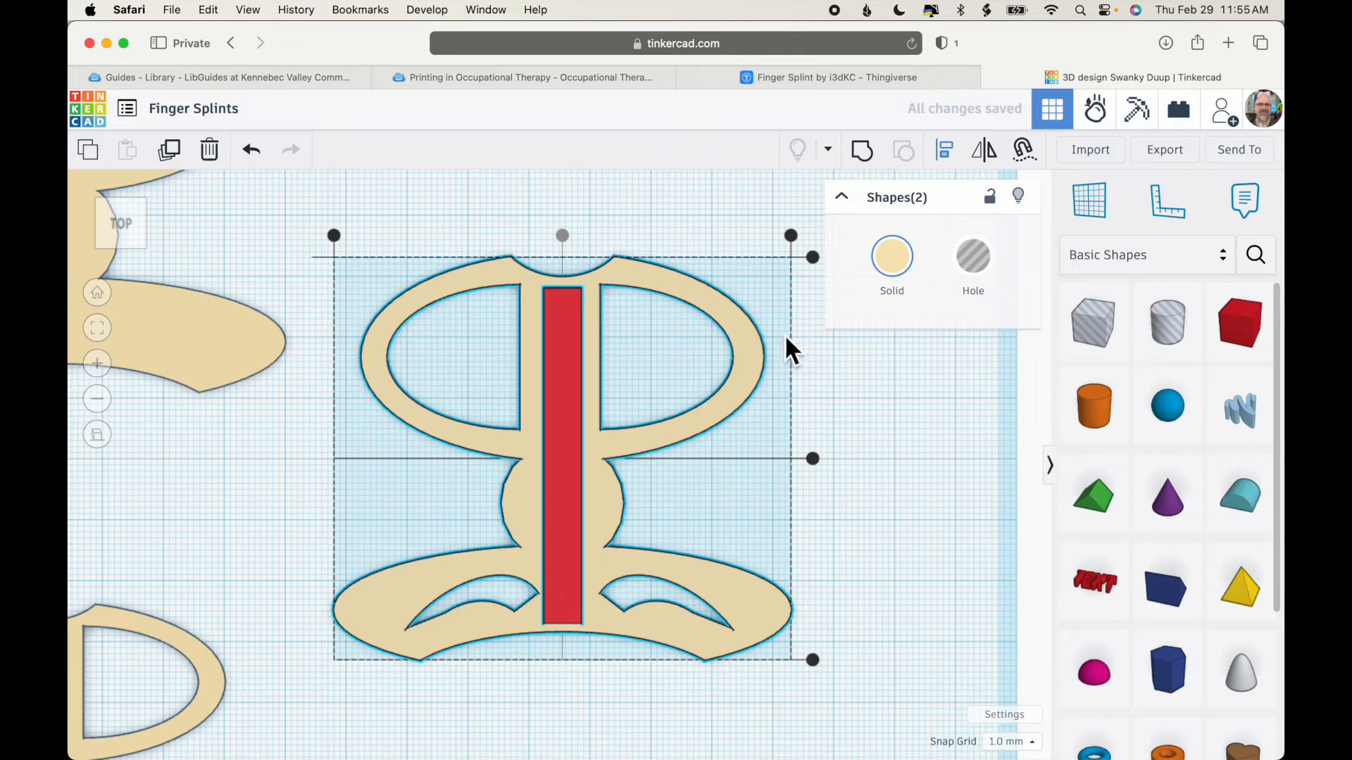
{"action": "left_click", "coordinate": [893, 462]}
Check the knuckle splint's thickness and set the box's height to 2.5 mm to match it.
{"action": "right_click_drag", "start_coordinate": [754, 513], "coordinate": [632, 399]}
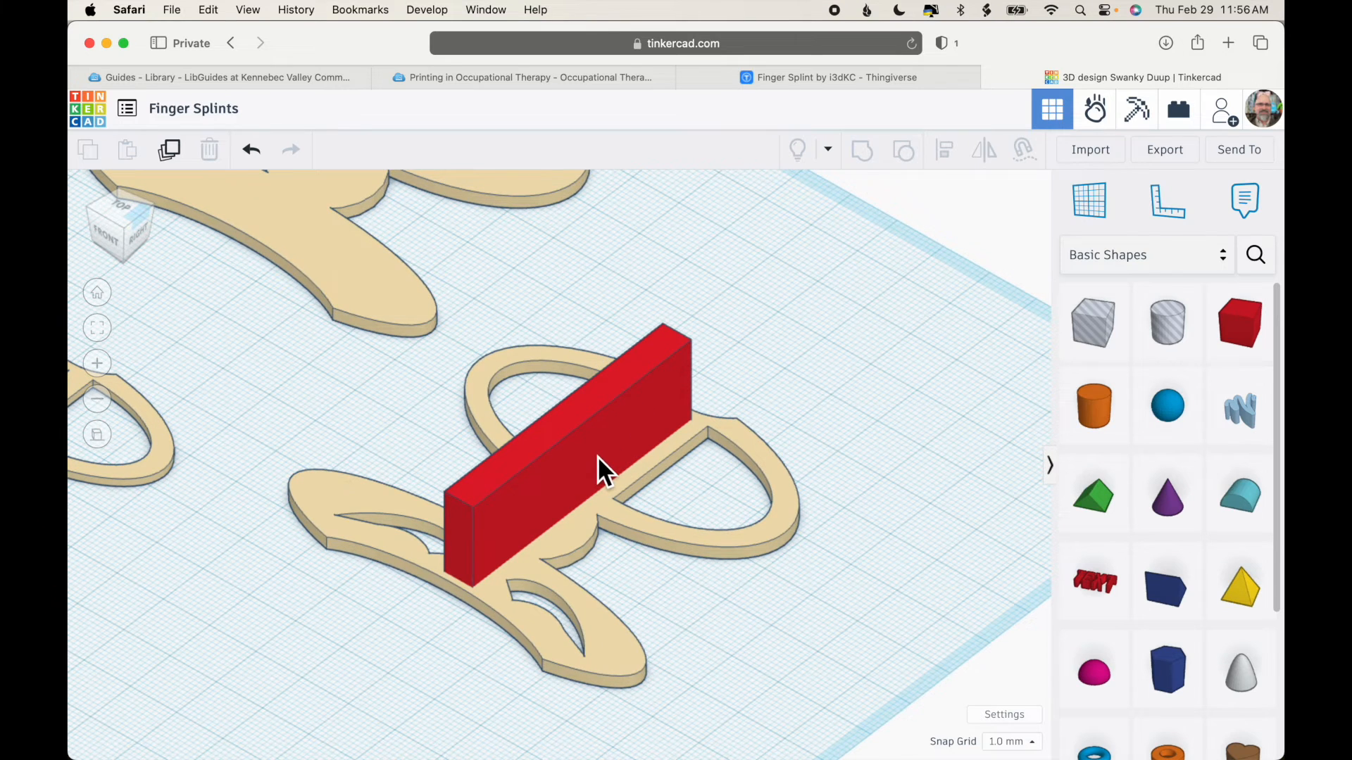
{"action": "left_click", "coordinate": [653, 521]}
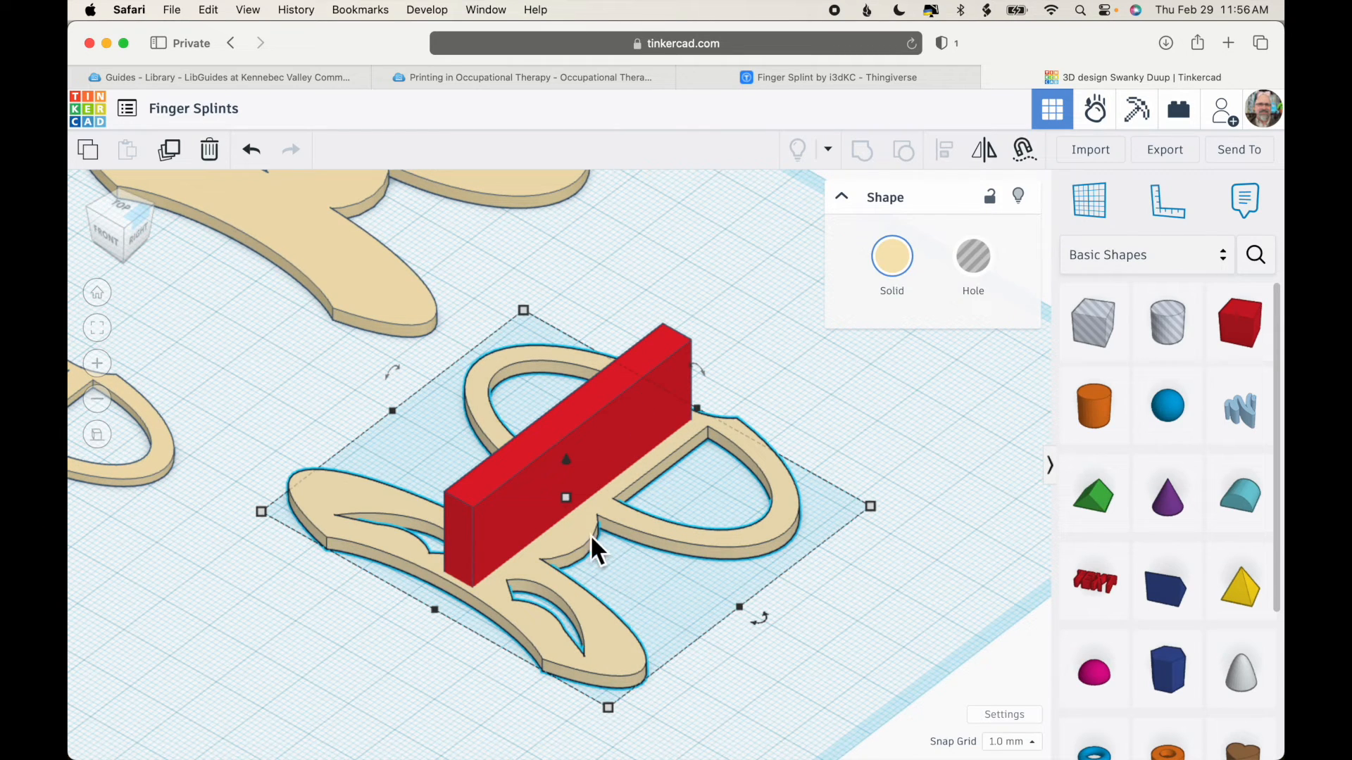
{"action": "left_click", "coordinate": [568, 502]}
{"action": "left_click", "coordinate": [433, 676]}
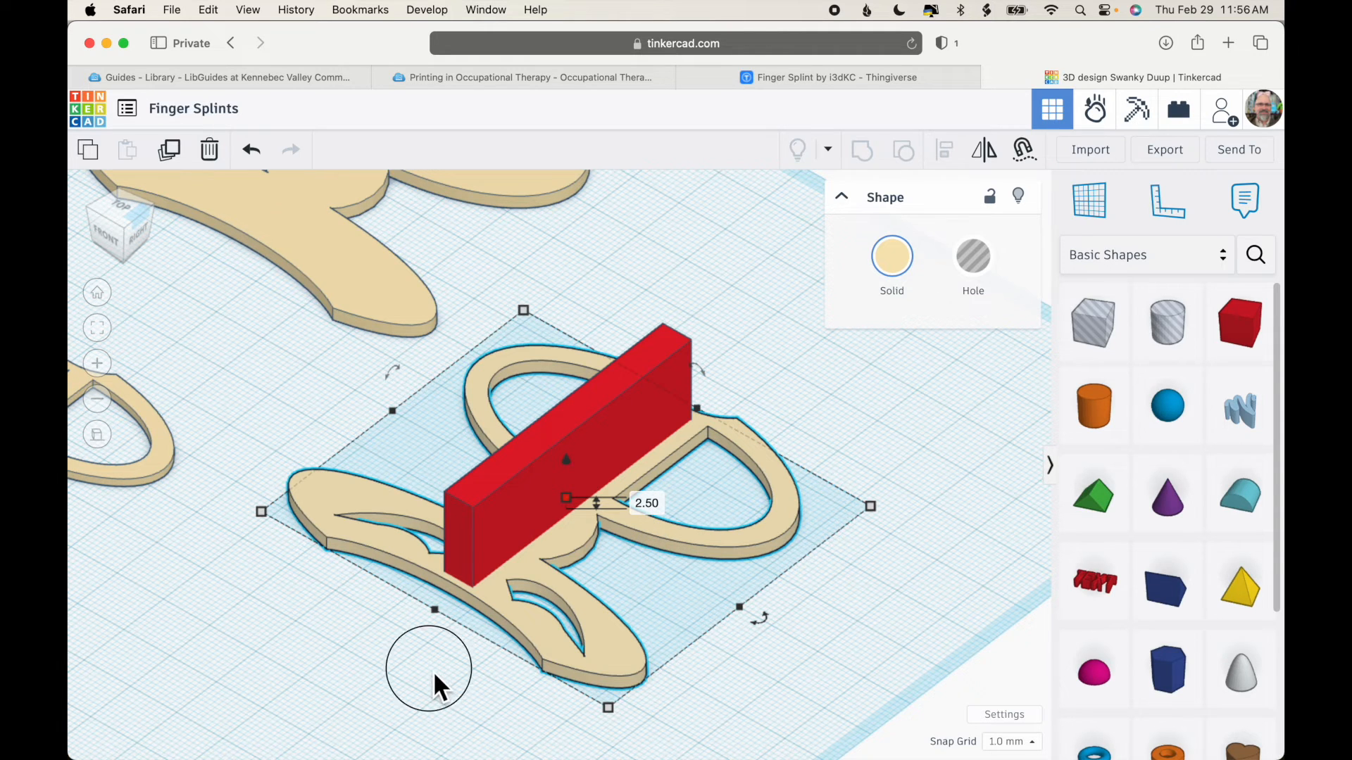
{"action": "left_click", "coordinate": [568, 457]}
{"action": "mouse_move", "coordinate": [574, 421]}
{"action": "left_click", "coordinate": [655, 464]}
{"action": "type", "text": "2.5"}
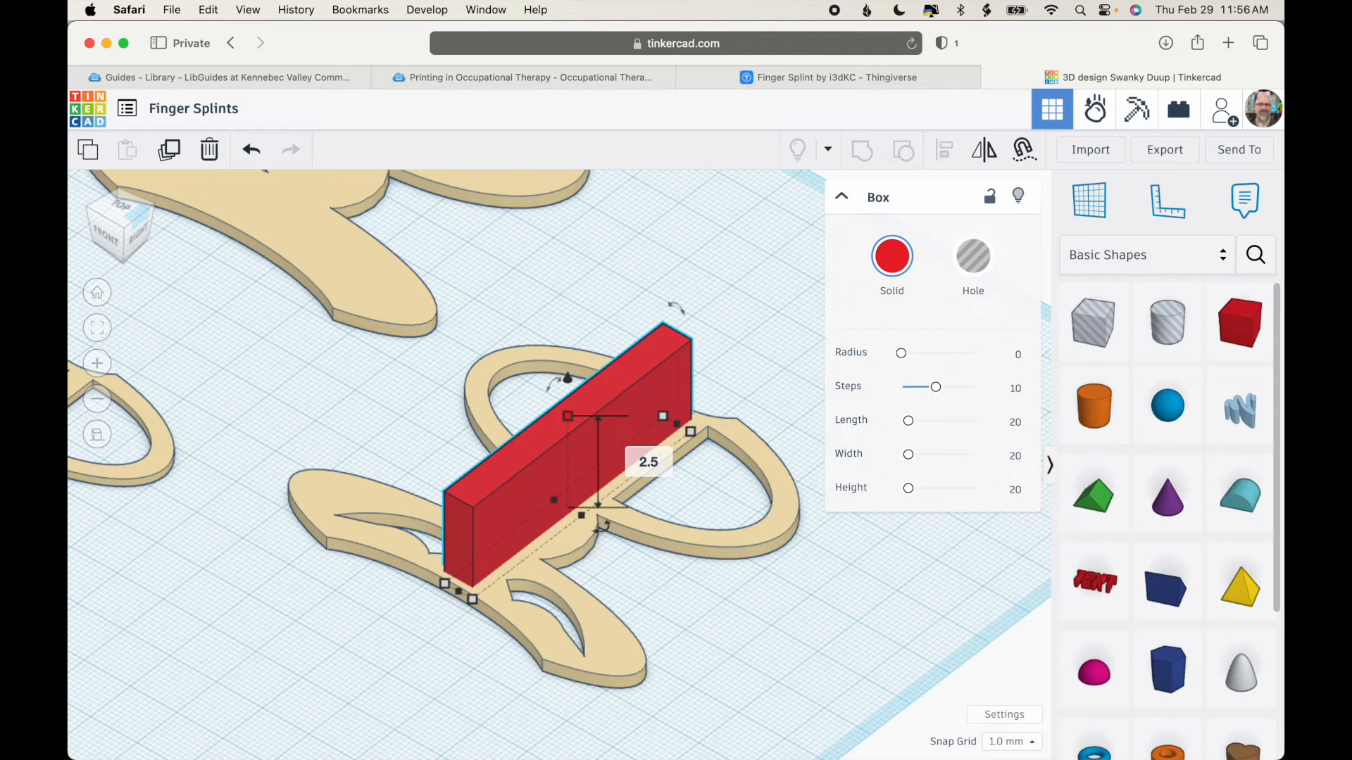
{"action": "key", "text": "Return"}
Group the box with the knuckle splint into one solid shape.
{"action": "left_click", "coordinate": [371, 605]}
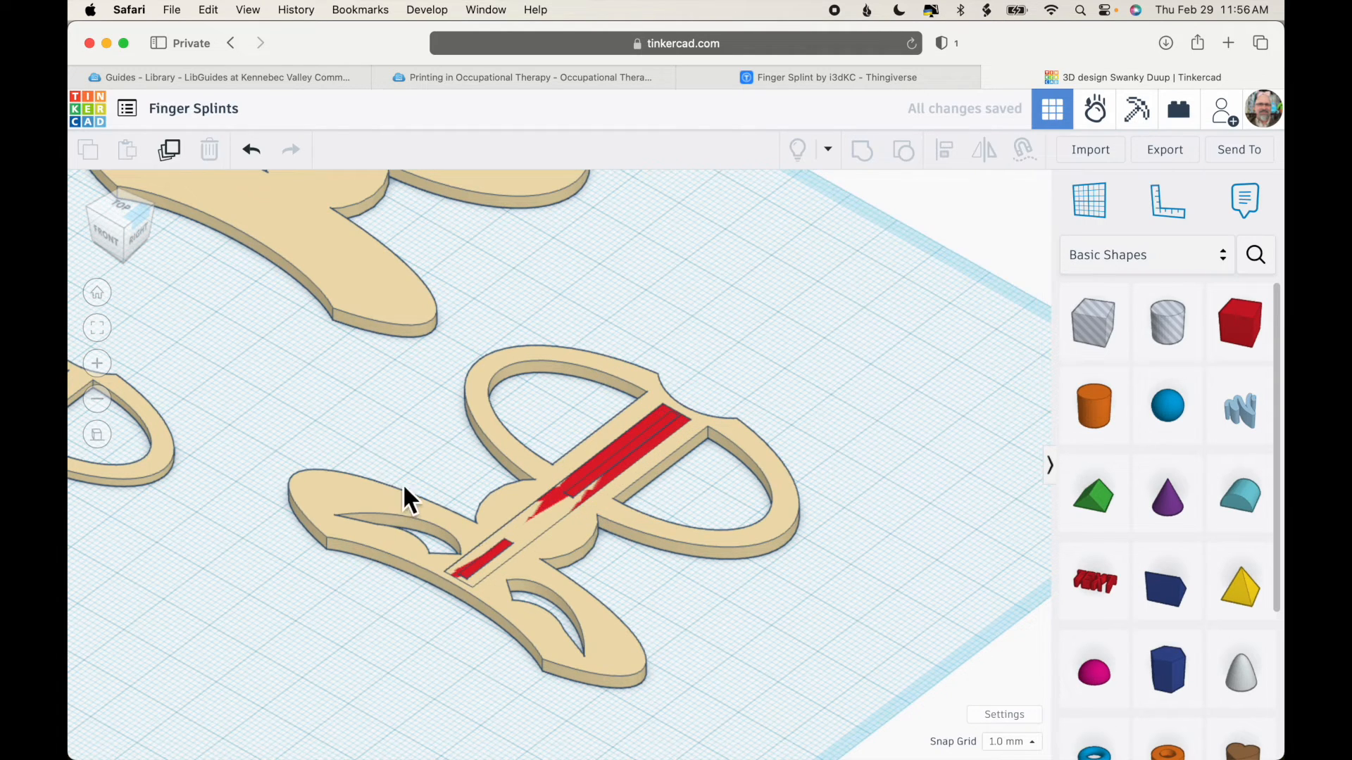
{"action": "left_click_drag", "start_coordinate": [437, 457], "coordinate": [669, 576]}
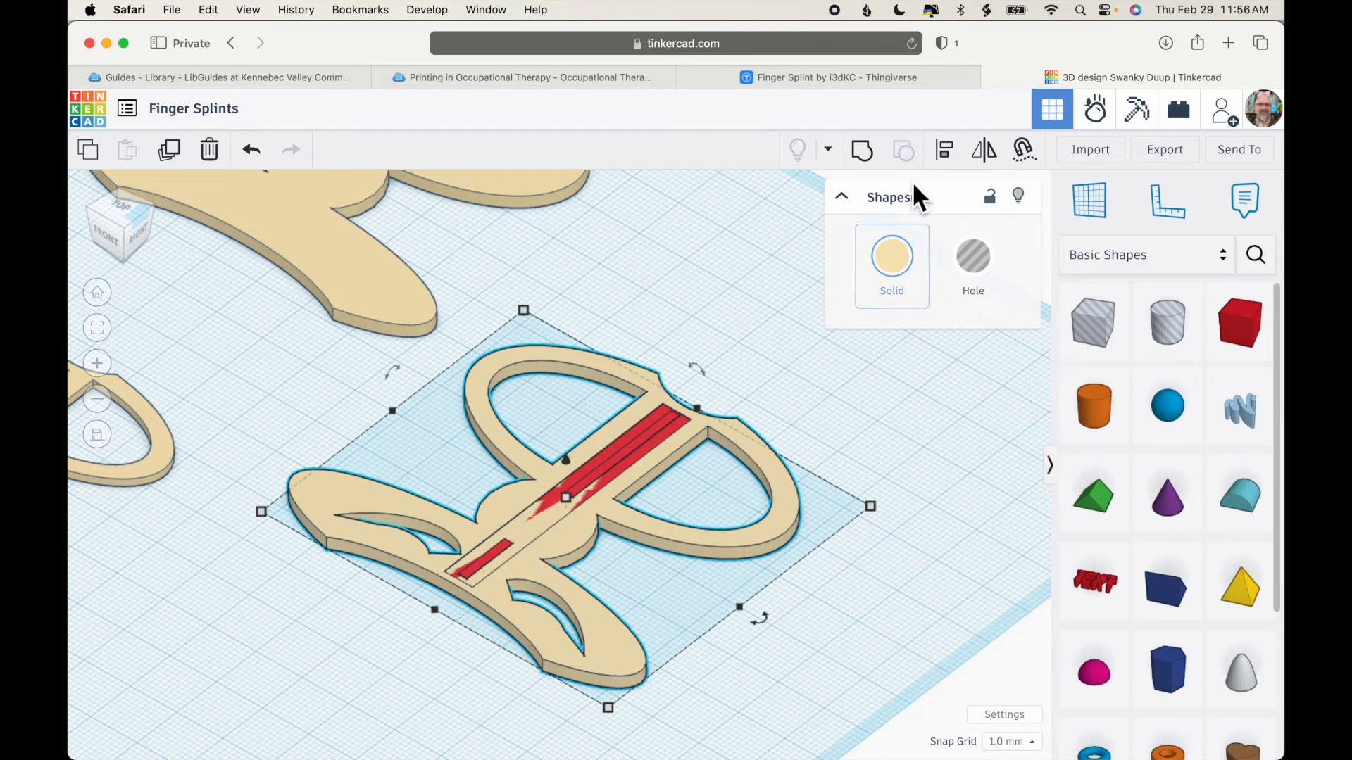
{"action": "left_click", "coordinate": [870, 156]}
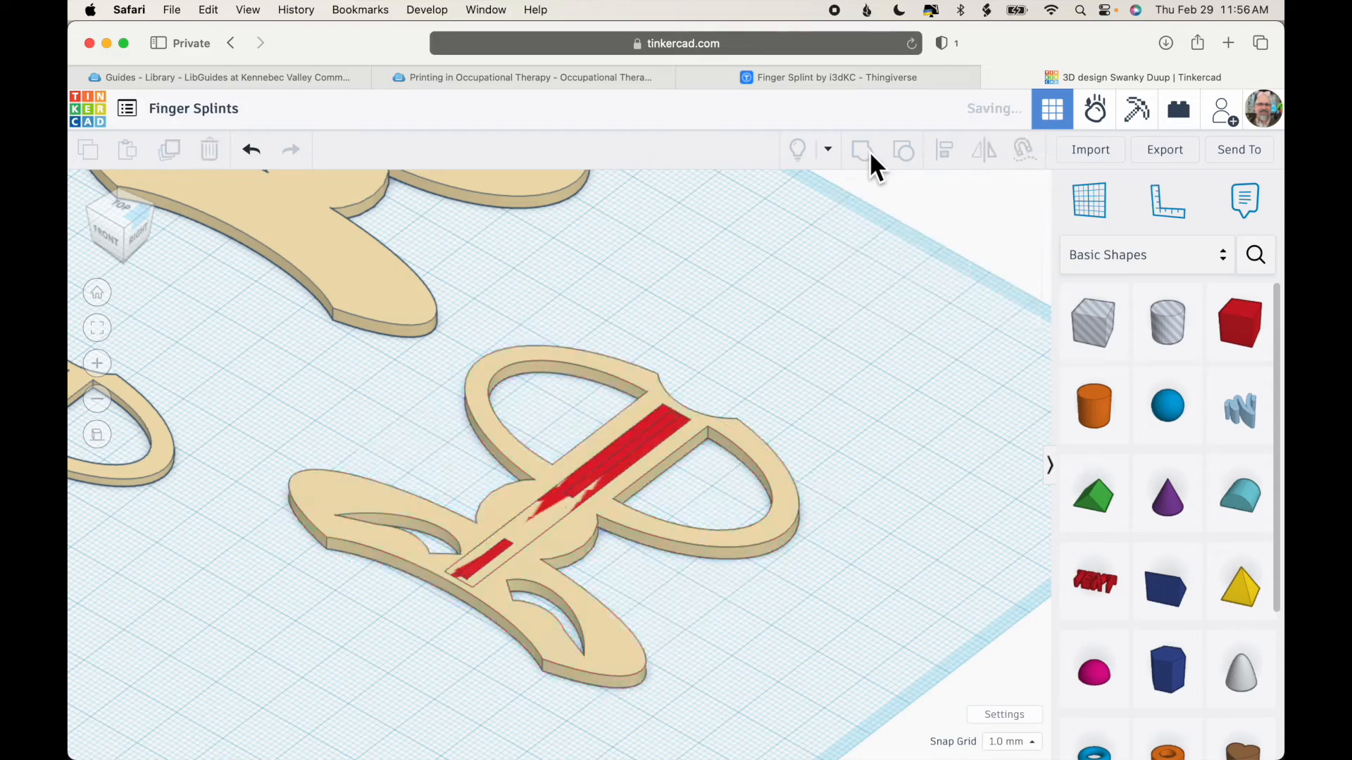
Move the knuckle splint beside the full finger splint and the customizable splint to the middle above both.
{"action": "right_click_drag", "start_coordinate": [363, 705], "coordinate": [840, 621]}
{"action": "scroll", "coordinate": [837, 620], "scroll_direction": "down", "scroll_amount": 5}
{"action": "left_click_drag", "start_coordinate": [555, 570], "coordinate": [551, 638]}
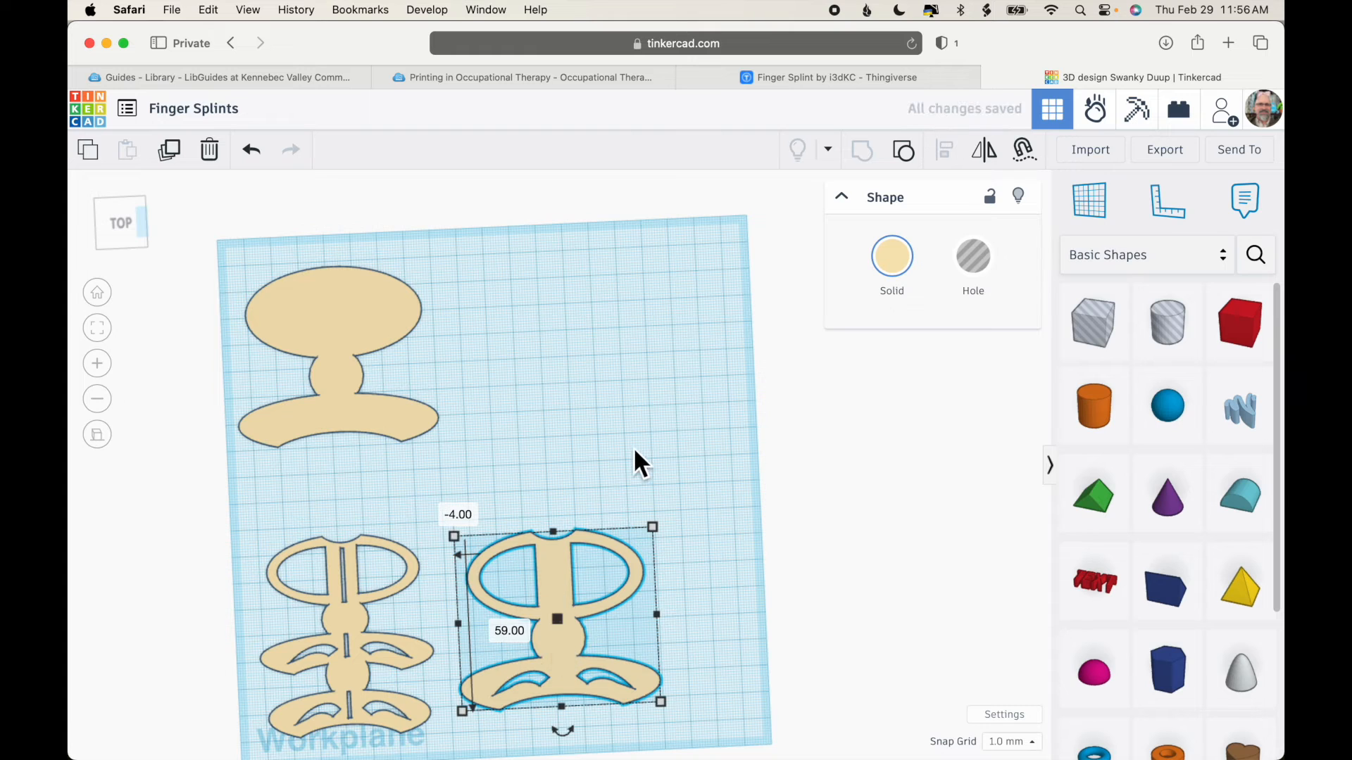
{"action": "left_click_drag", "start_coordinate": [344, 396], "coordinate": [469, 417]}
{"action": "left_click", "coordinate": [123, 221]}
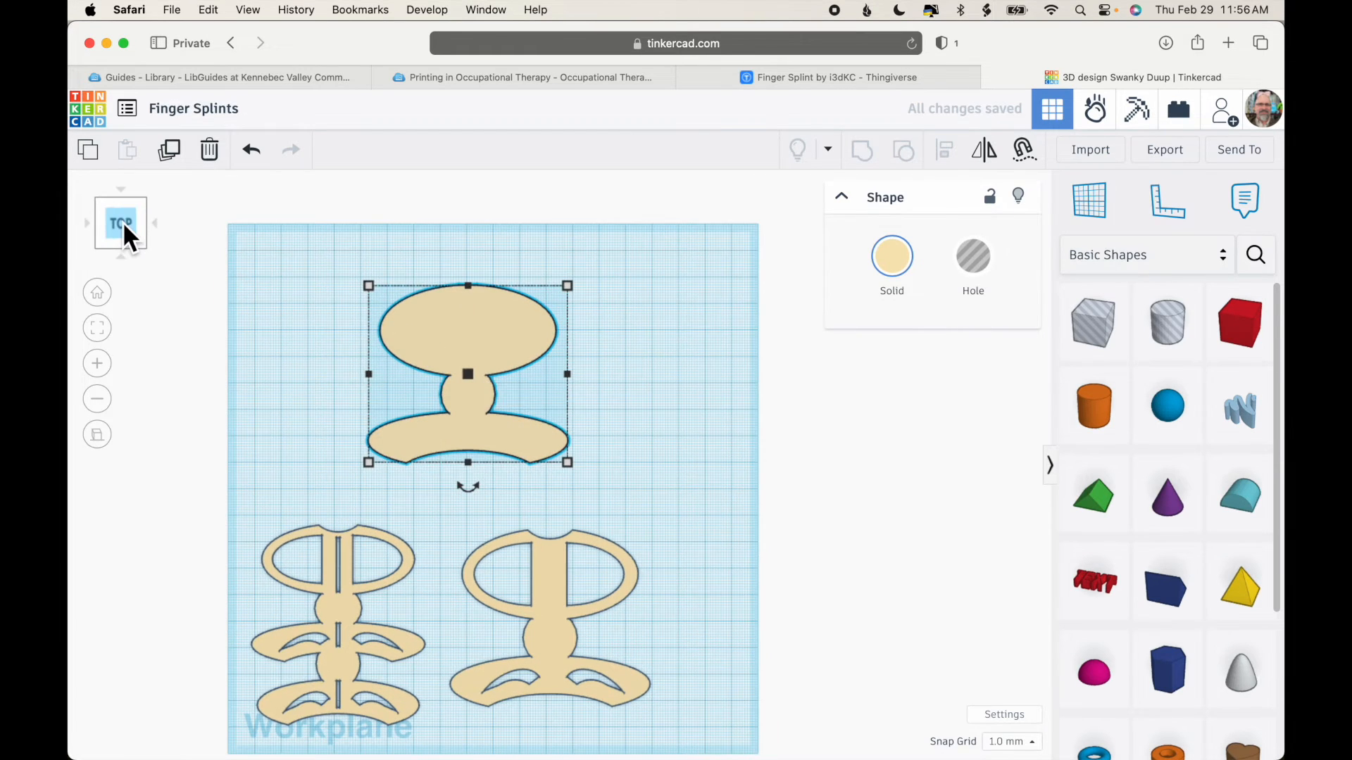
Add a solid cylinder beside the customizable splint and set its sides to 64.
{"action": "key", "text": "f"}
{"action": "left_click", "coordinate": [742, 337]}
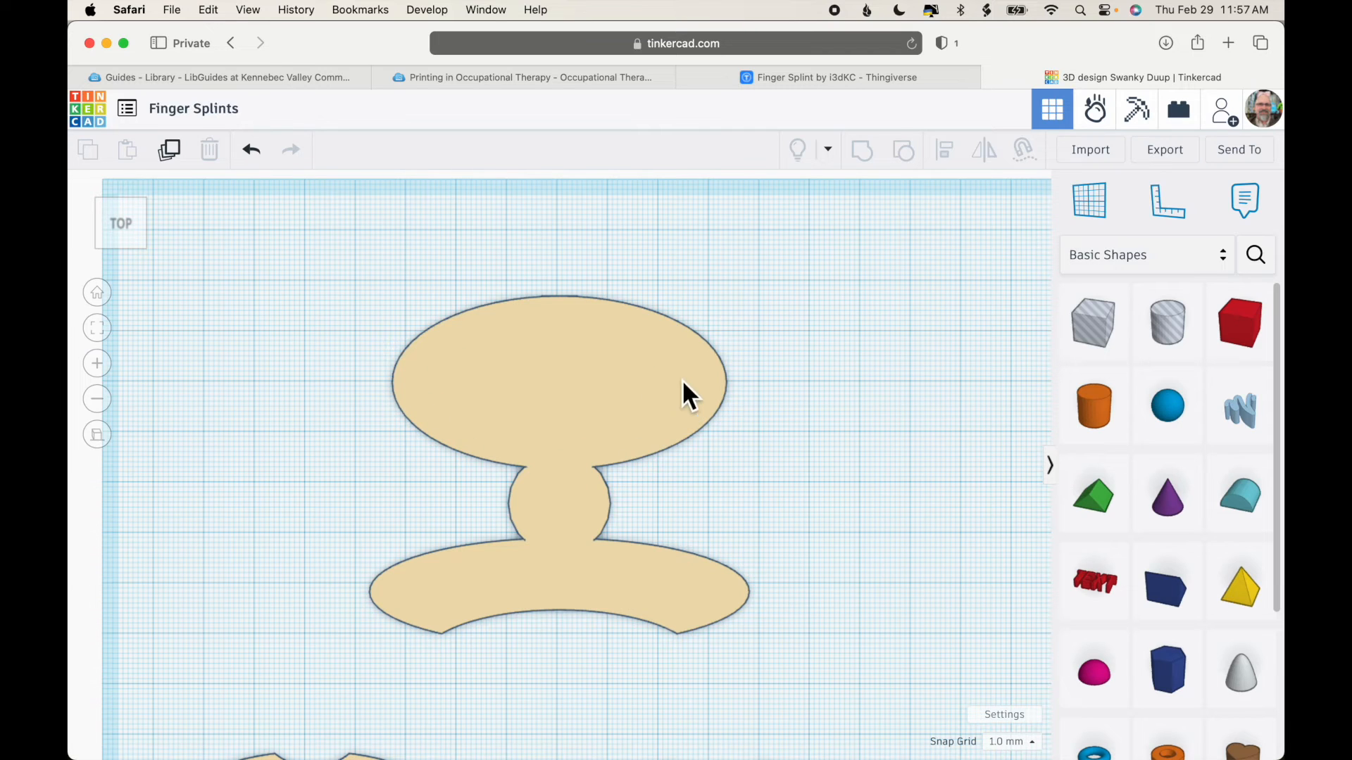
{"action": "left_click_drag", "start_coordinate": [1094, 408], "coordinate": [762, 479]}
{"action": "key", "text": "f"}
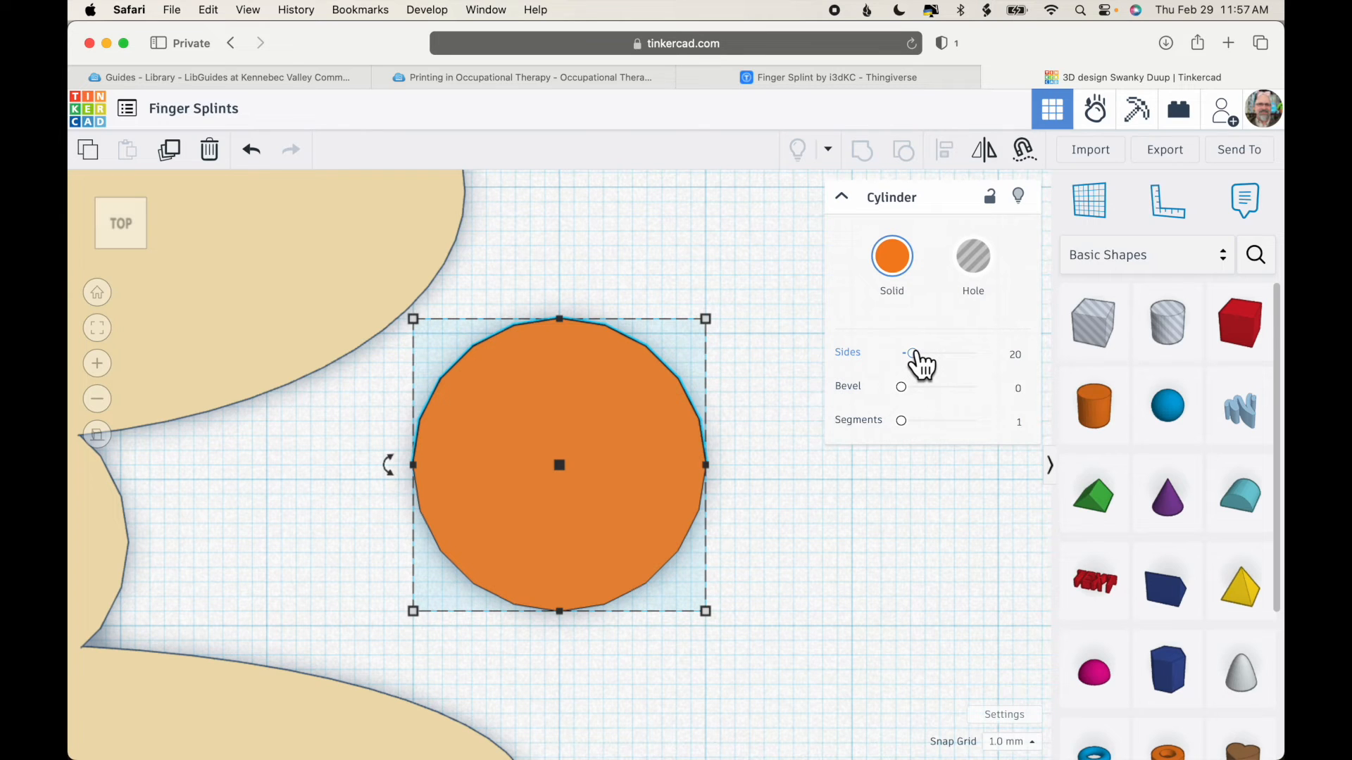
{"action": "left_click_drag", "start_coordinate": [914, 352], "coordinate": [917, 352]}
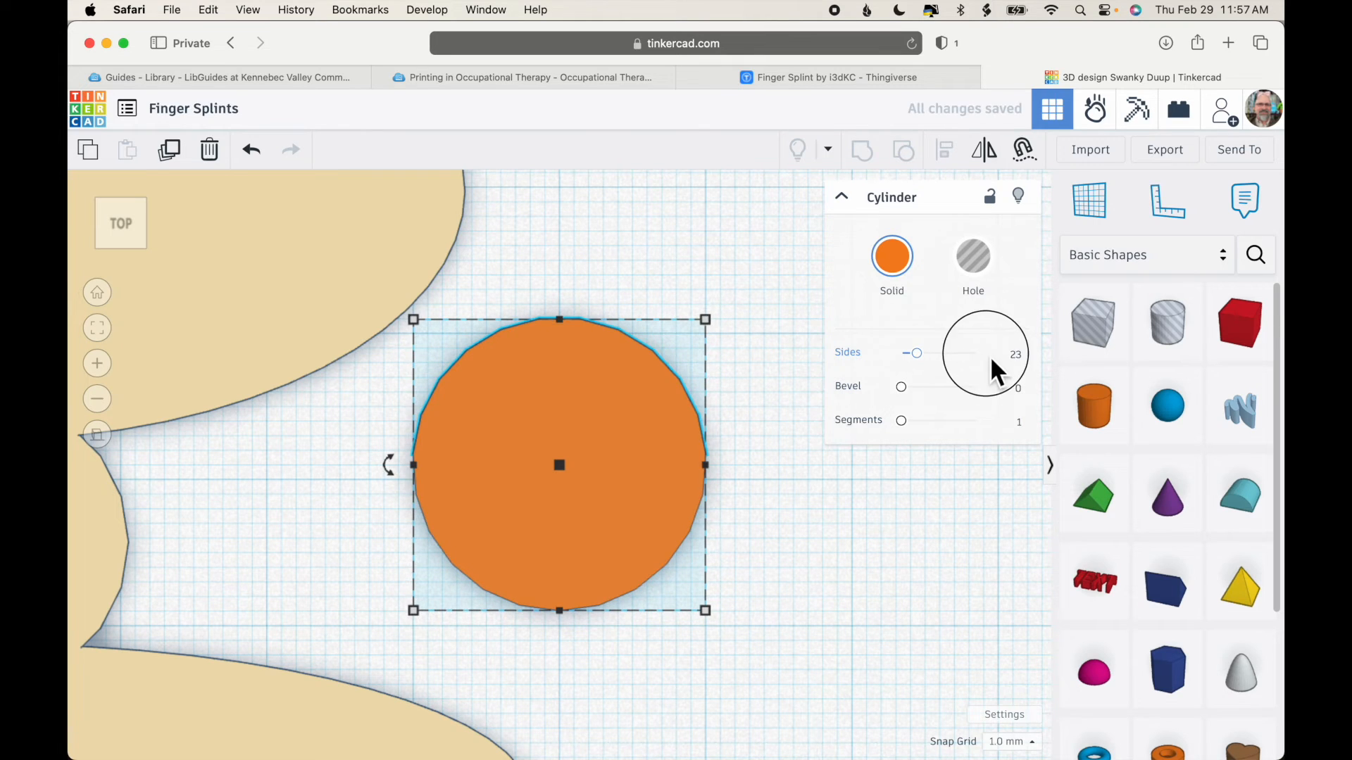
{"action": "left_click_drag", "start_coordinate": [917, 353], "coordinate": [976, 352]}
{"action": "scroll", "coordinate": [753, 397], "scroll_direction": "down", "scroll_amount": 5}
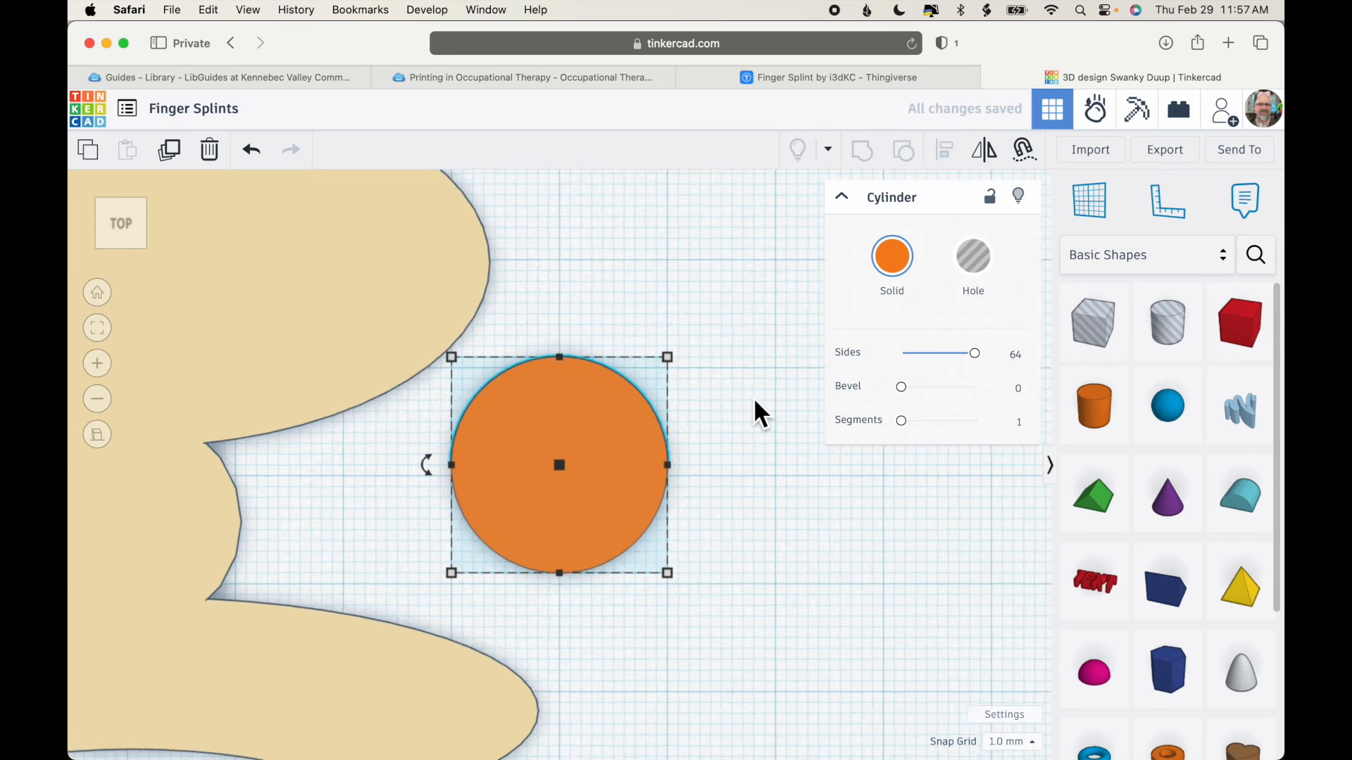
Move the cylinder onto the customizable splint's oval and stretch it into an ellipse about 55 mm wide and 24 mm deep.
{"action": "left_click_drag", "start_coordinate": [579, 483], "coordinate": [269, 383]}
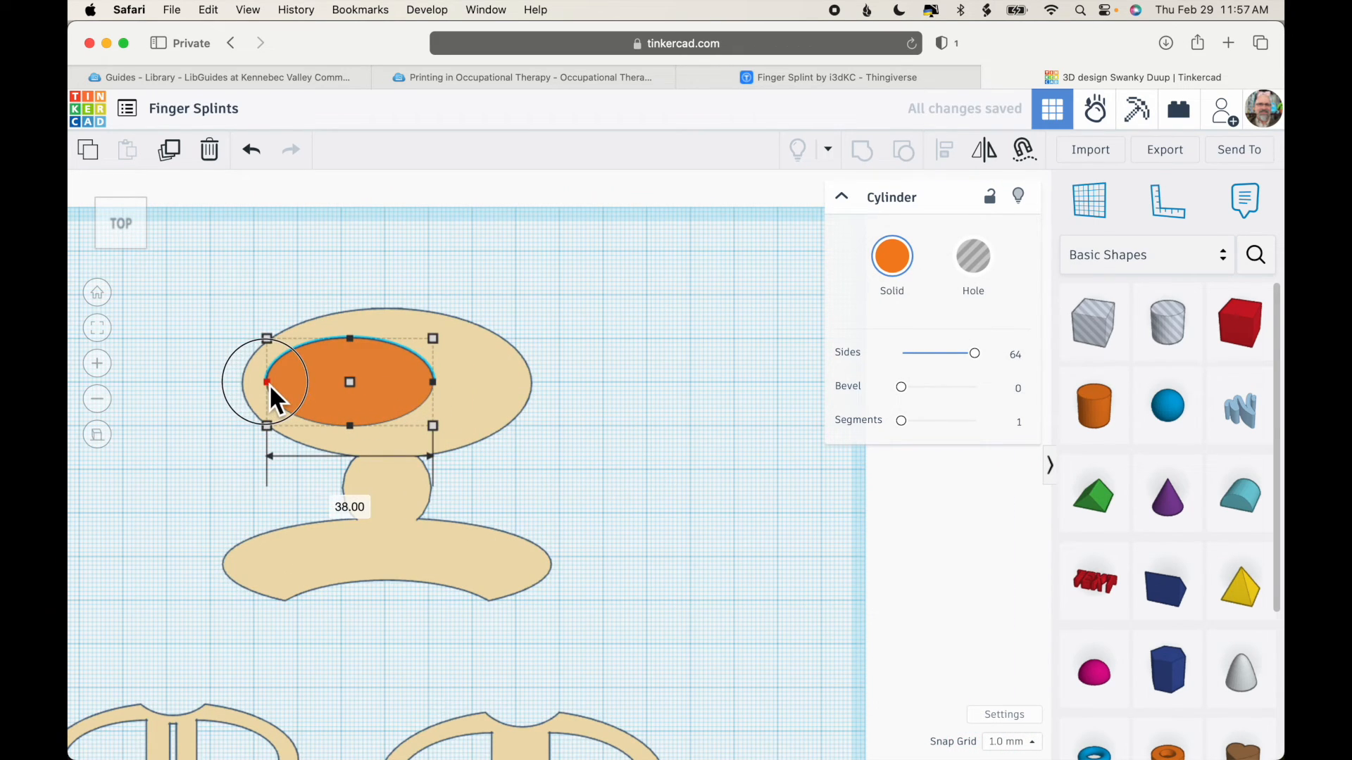
{"action": "left_click_drag", "start_coordinate": [425, 389], "coordinate": [508, 384]}
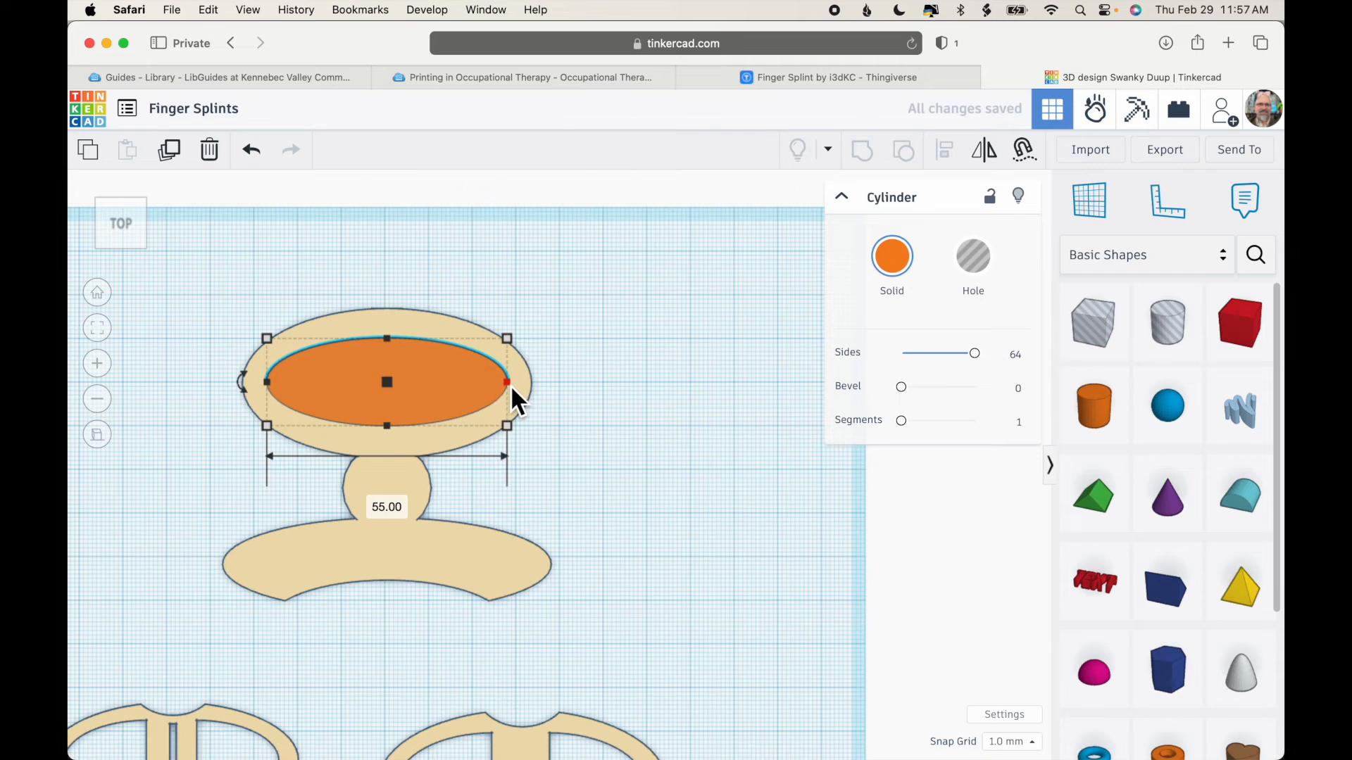
{"action": "left_click_drag", "start_coordinate": [392, 341], "coordinate": [392, 323]}
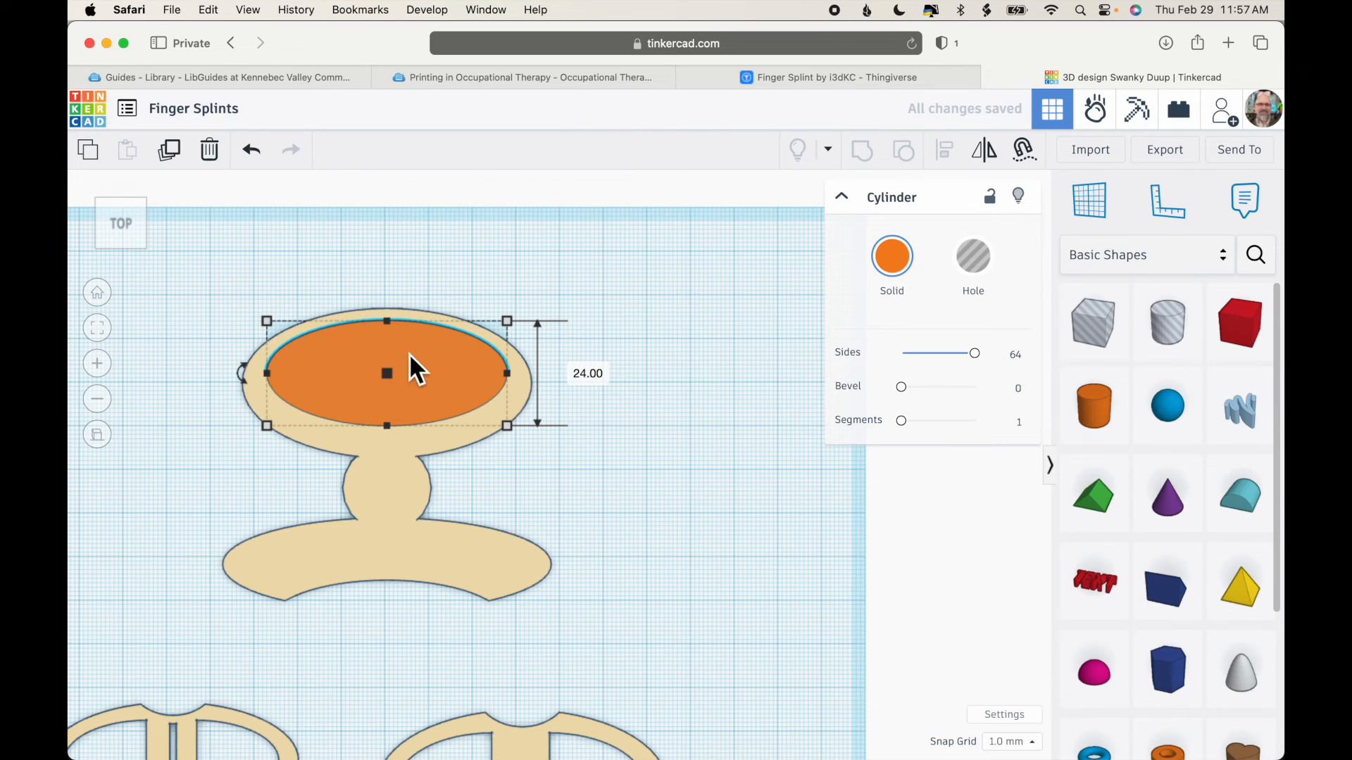
Center the elliptical cylinder widthwise on the customizable splint and enlarge it until only a narrow, even rim of the oval remains.
{"action": "left_click", "coordinate": [415, 315], "text": "shift"}
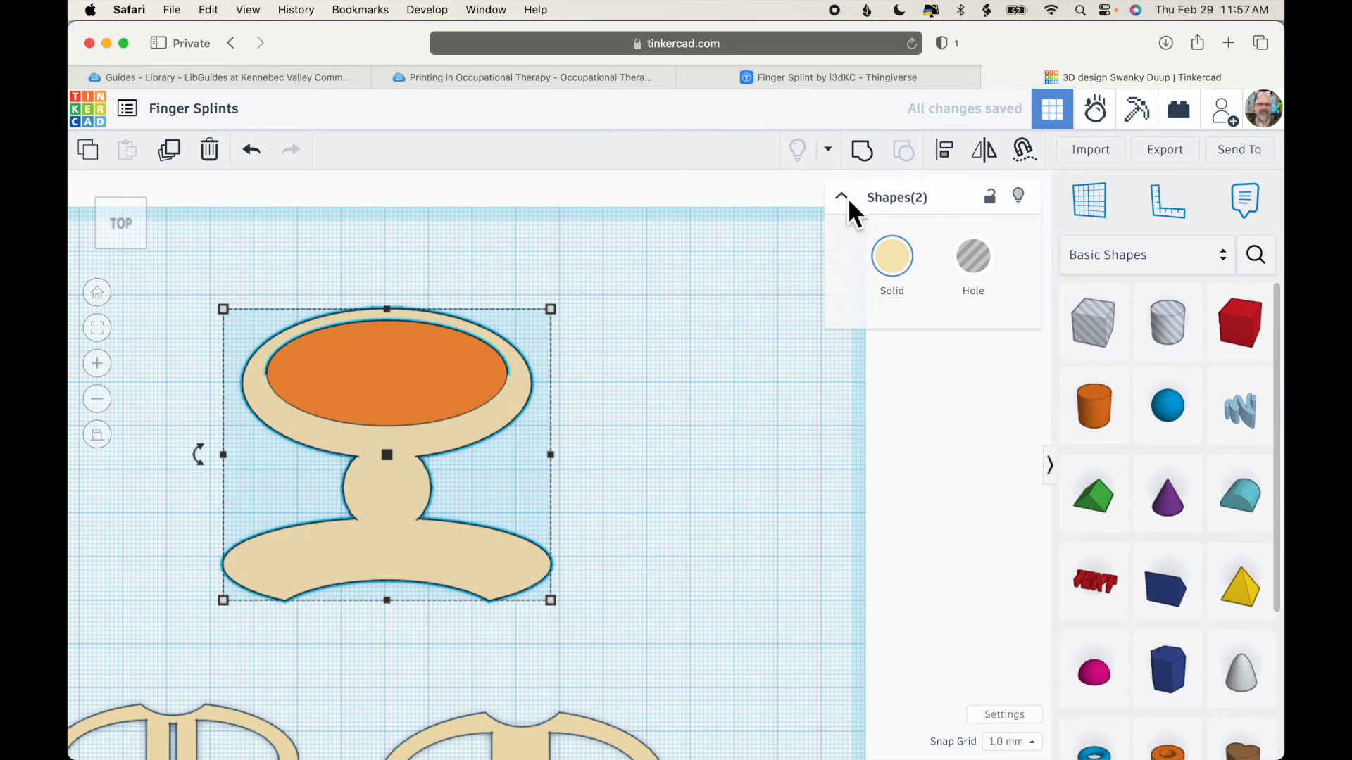
{"action": "left_click", "coordinate": [942, 166]}
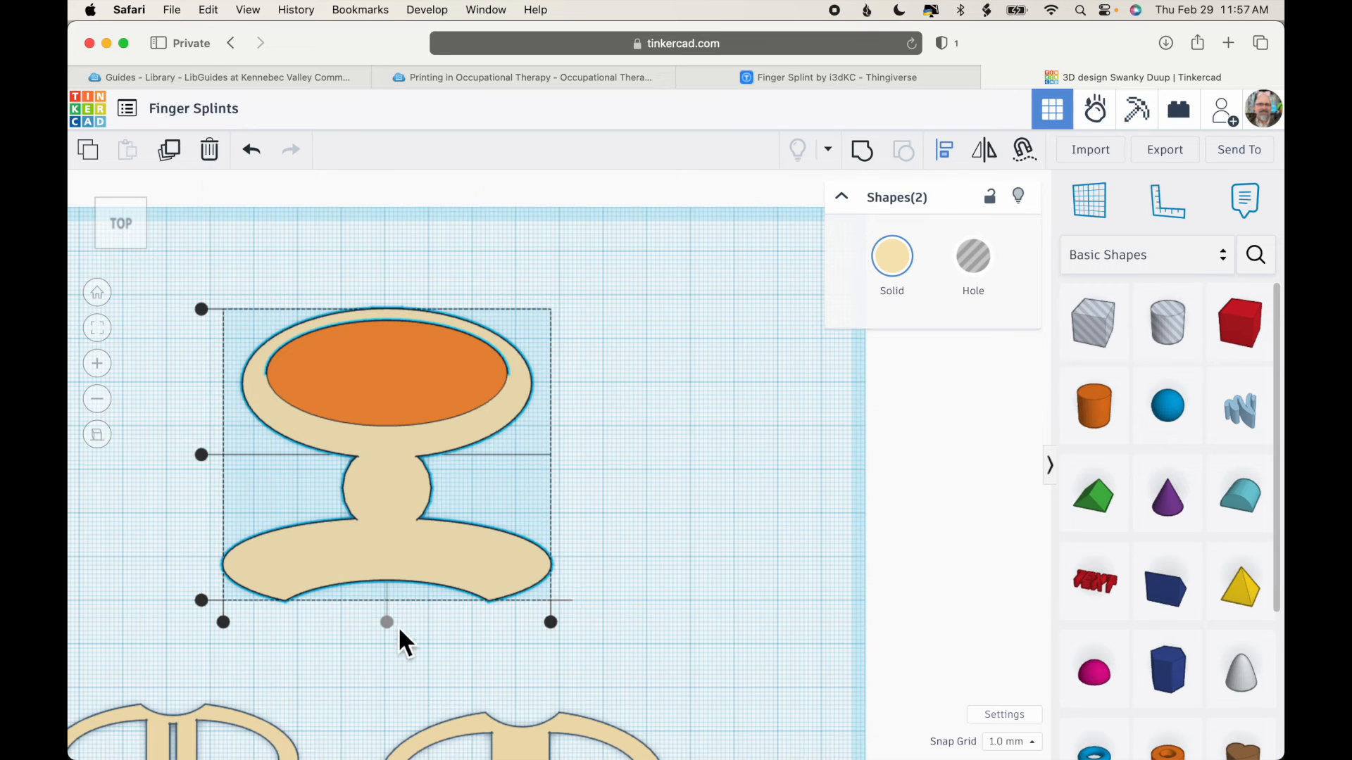
{"action": "left_click", "coordinate": [387, 623]}
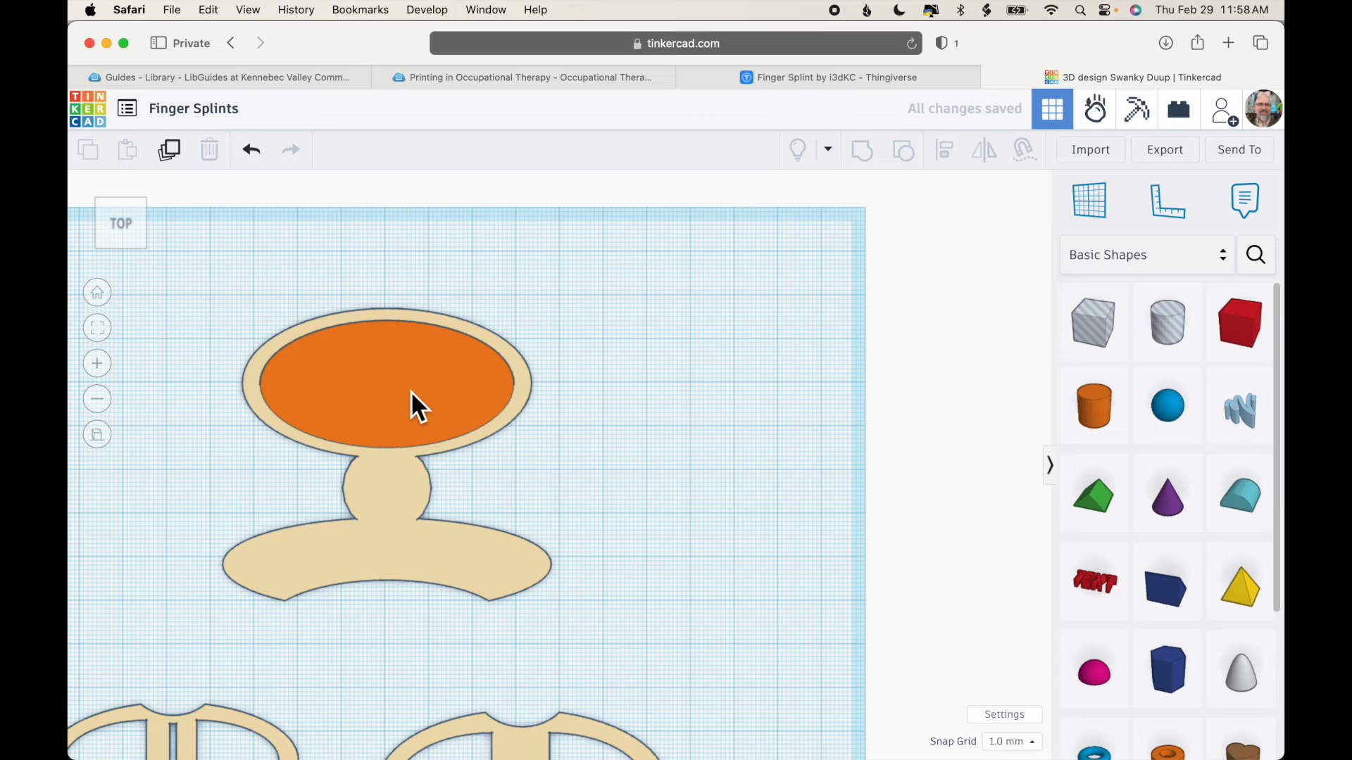
Turn the elliptical cylinder into a hole and group it with the customizable splint to cut the opening through the oval.
{"action": "right_click_drag", "start_coordinate": [597, 420], "coordinate": [524, 299]}
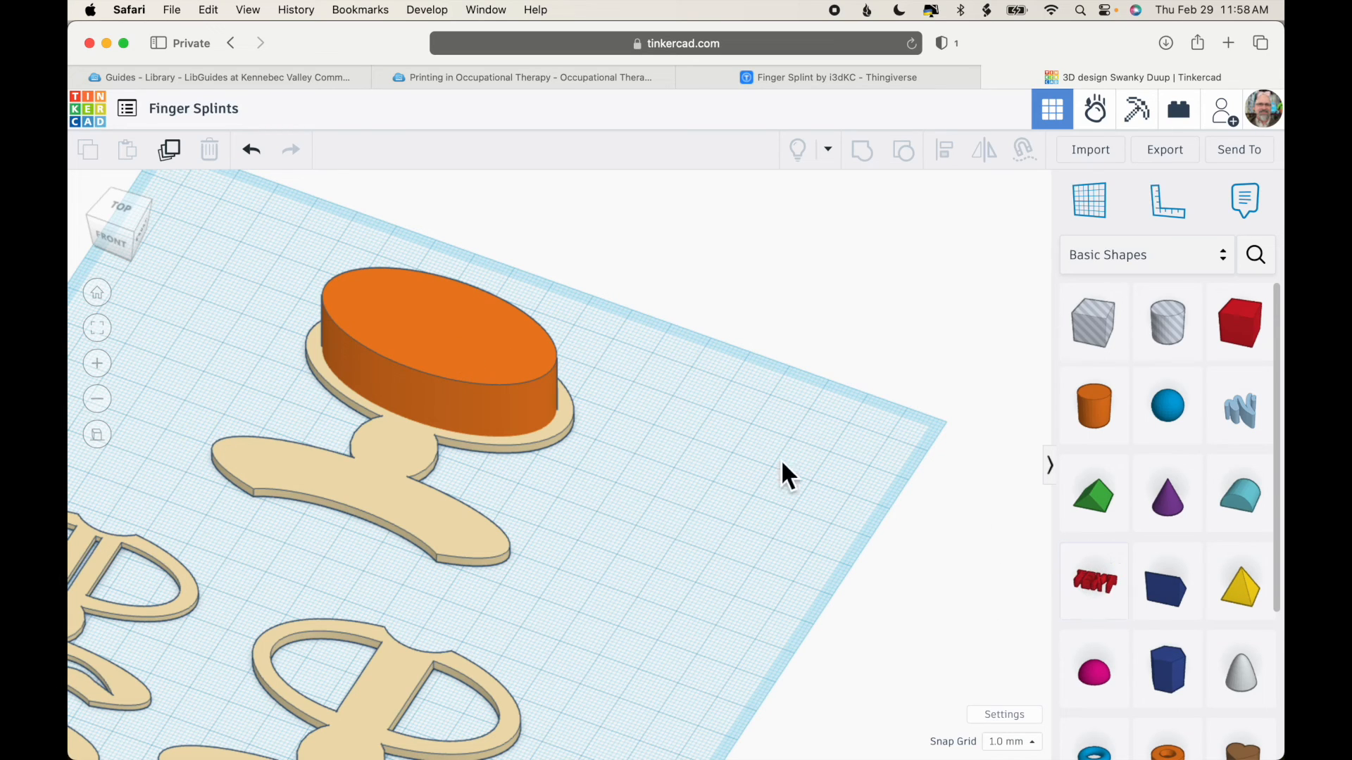
{"action": "left_click", "coordinate": [438, 340]}
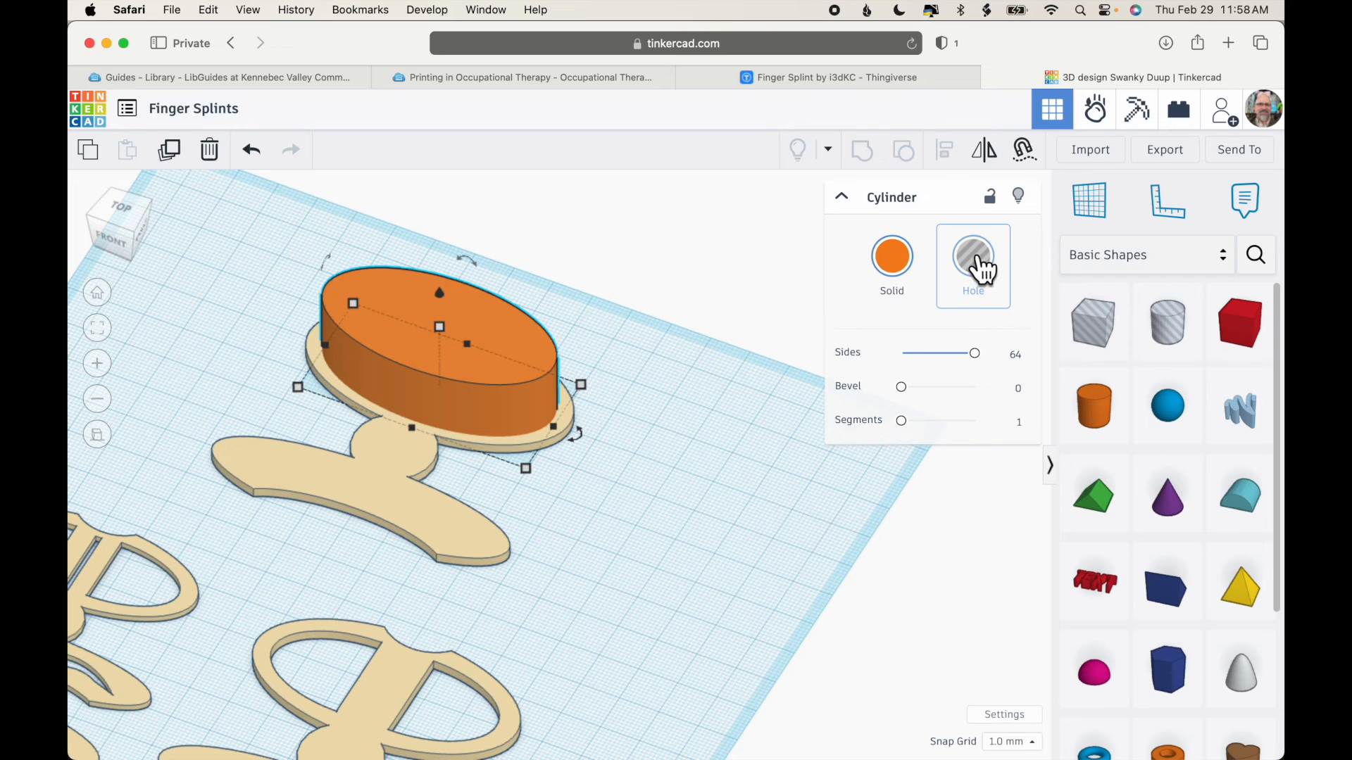
{"action": "left_click", "coordinate": [982, 270]}
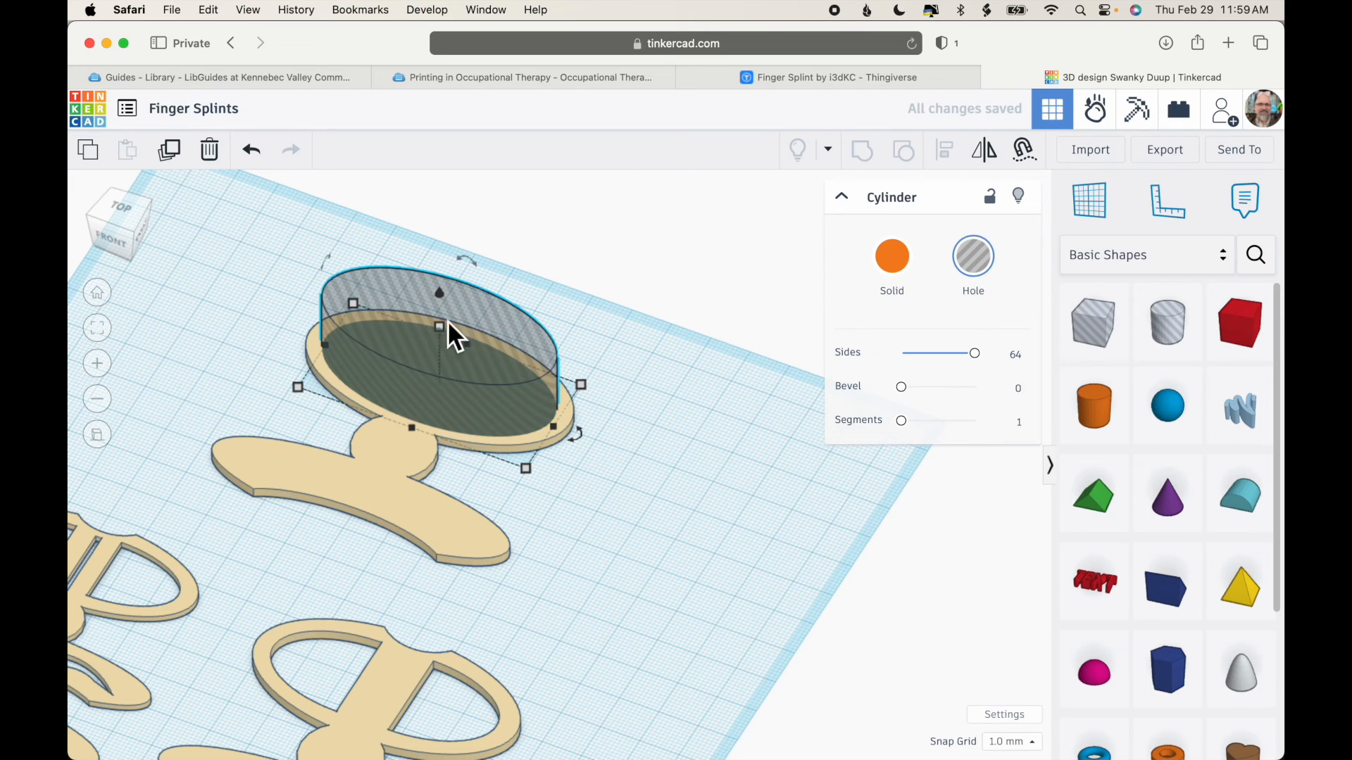
{"action": "left_click", "coordinate": [592, 314]}
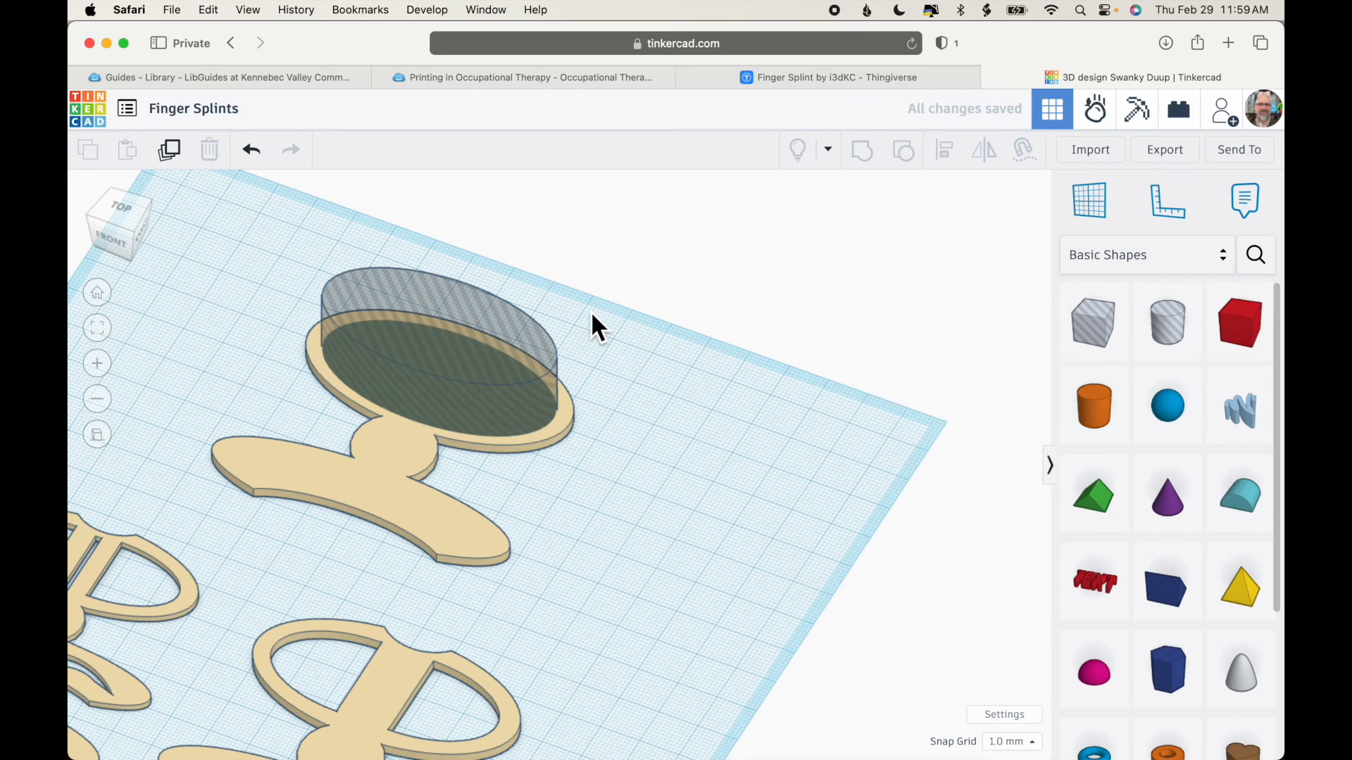
{"action": "left_click_drag", "start_coordinate": [591, 311], "coordinate": [357, 473]}
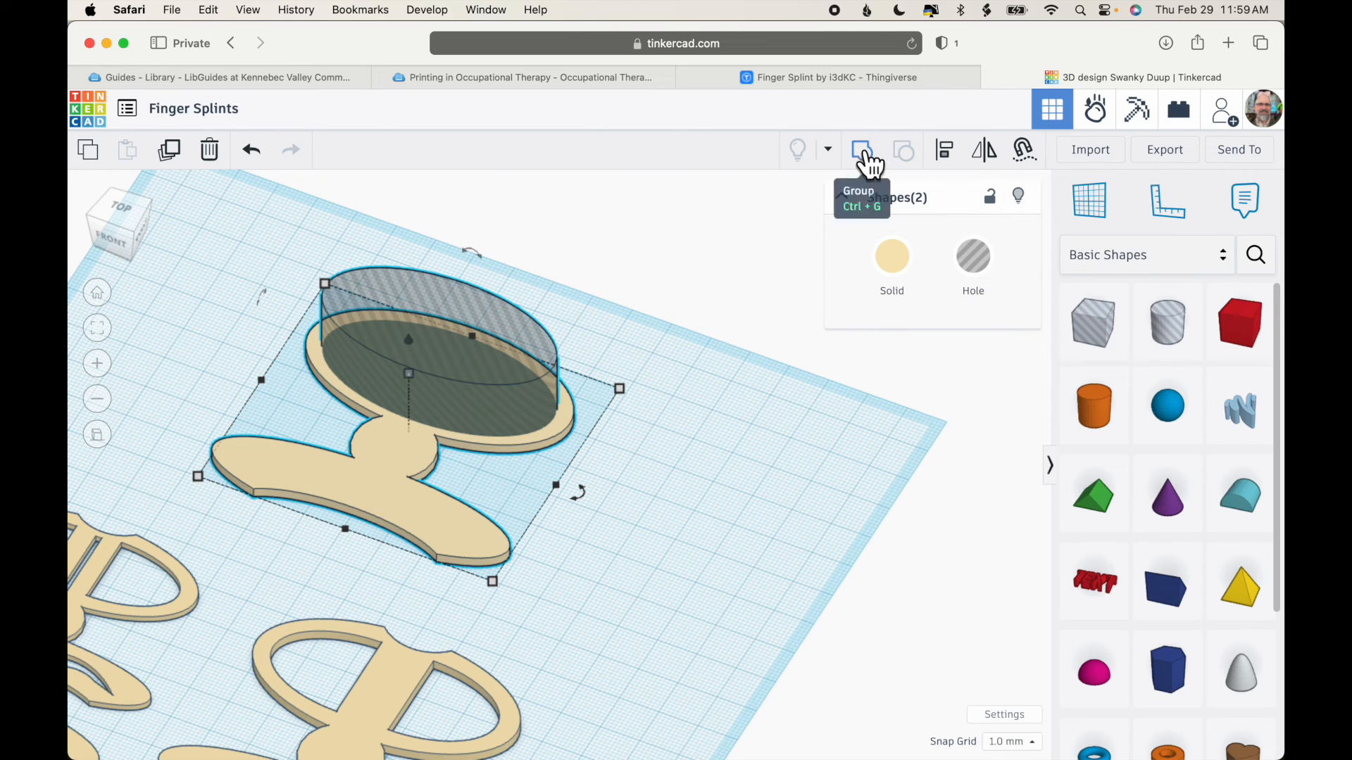
{"action": "left_click", "coordinate": [866, 153]}
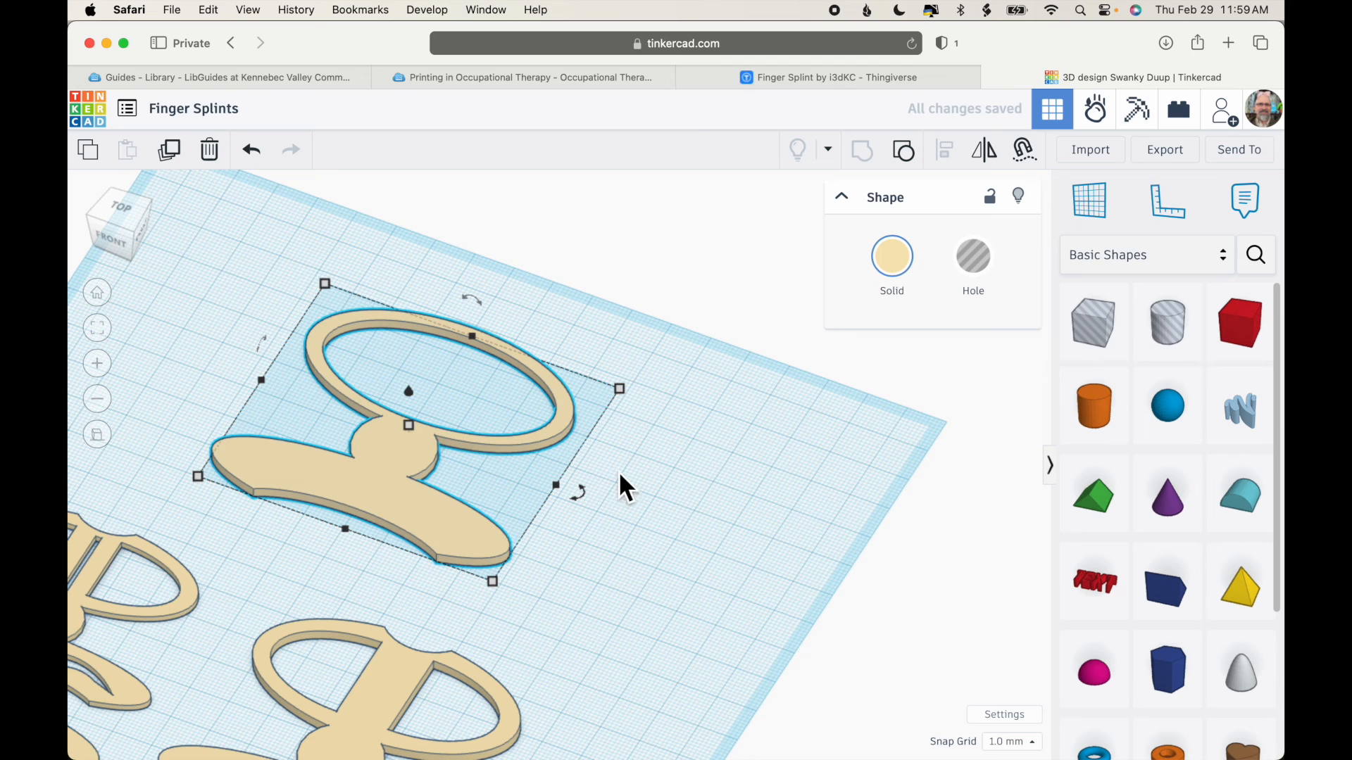
{"action": "scroll", "coordinate": [628, 466], "scroll_direction": "down", "scroll_amount": 1}
{"action": "scroll", "coordinate": [628, 467], "scroll_direction": "down", "scroll_amount": 5}
{"action": "key", "text": "super+z"}
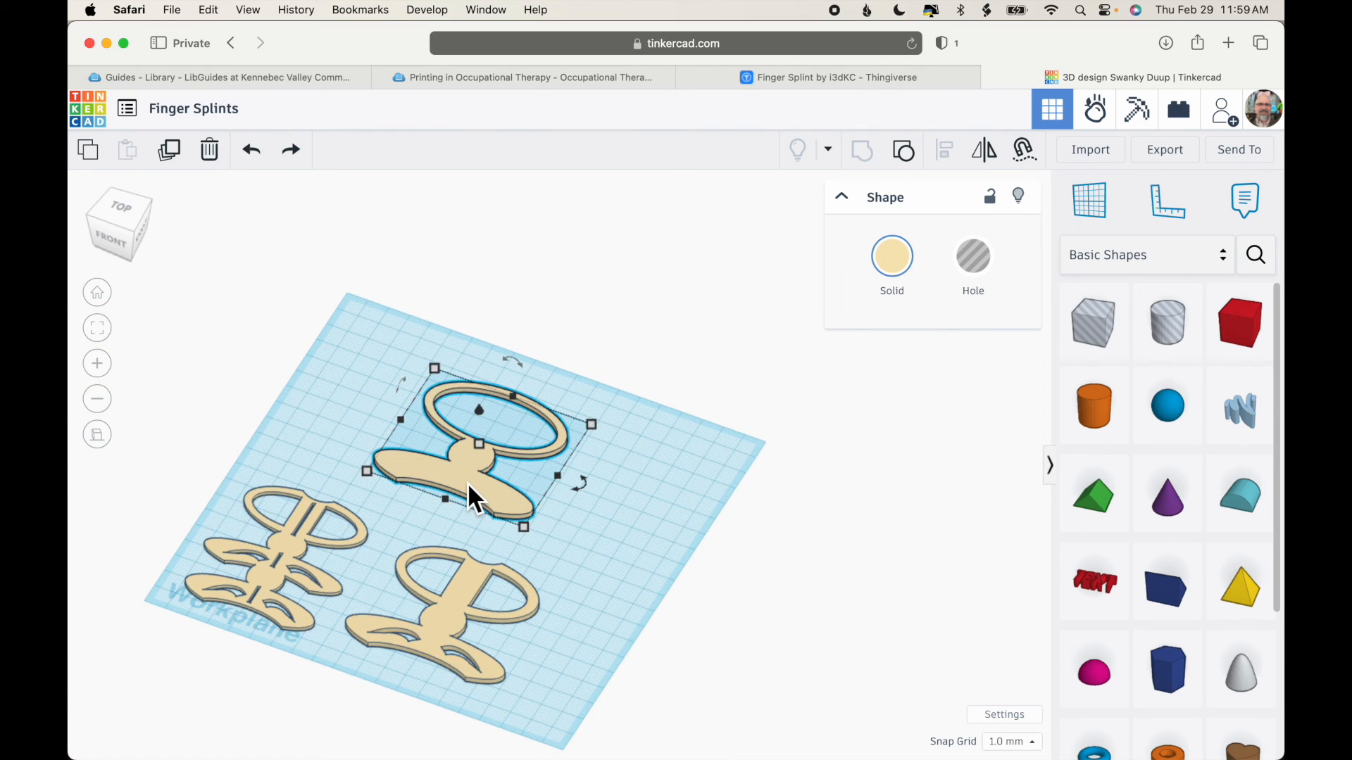
Export the customizable splint, the knuckle splint and the full finger splint one by one as separate STL files.
{"action": "left_click", "coordinate": [1159, 155]}
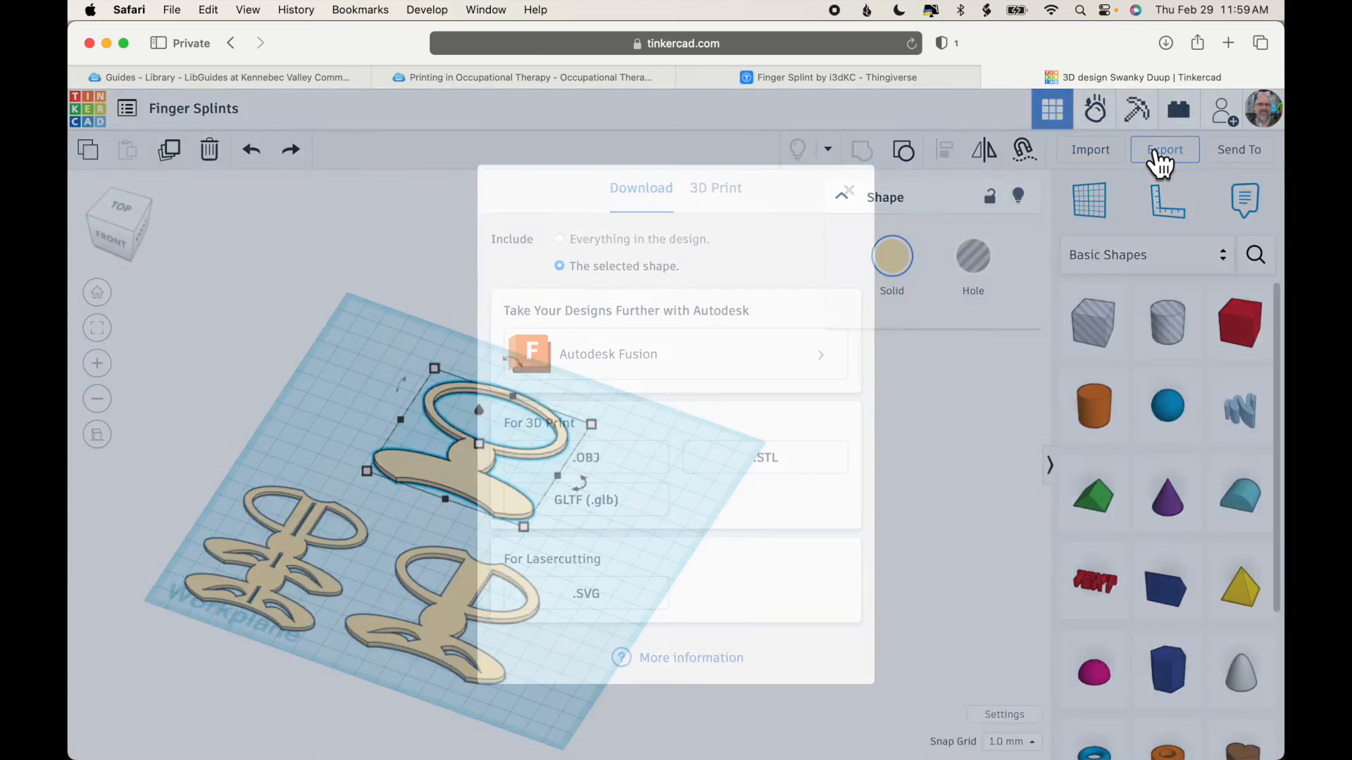
{"action": "left_click", "coordinate": [794, 470]}
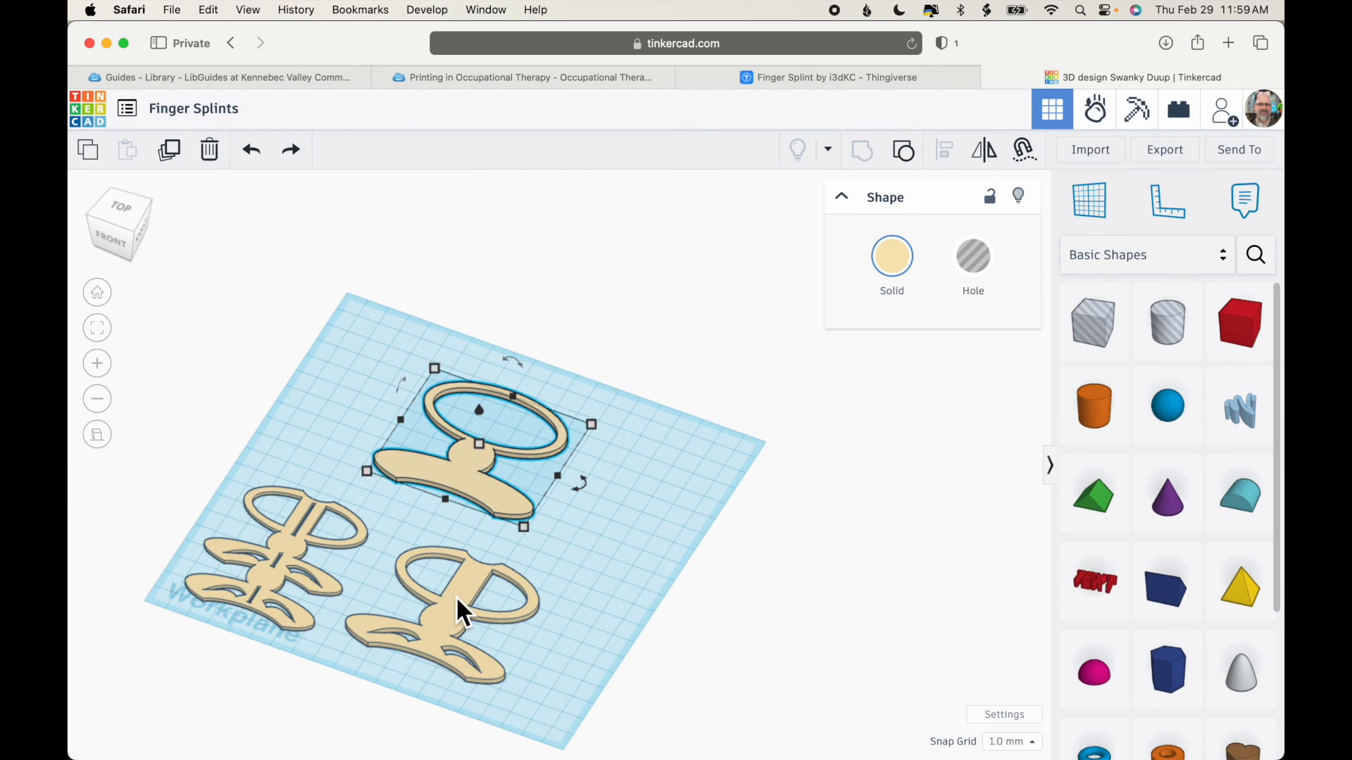
{"action": "left_click", "coordinate": [458, 602]}
{"action": "left_click", "coordinate": [1161, 150]}
{"action": "left_click", "coordinate": [768, 459]}
{"action": "left_click", "coordinate": [356, 539]}
{"action": "left_click", "coordinate": [1158, 149]}
{"action": "left_click", "coordinate": [810, 462]}
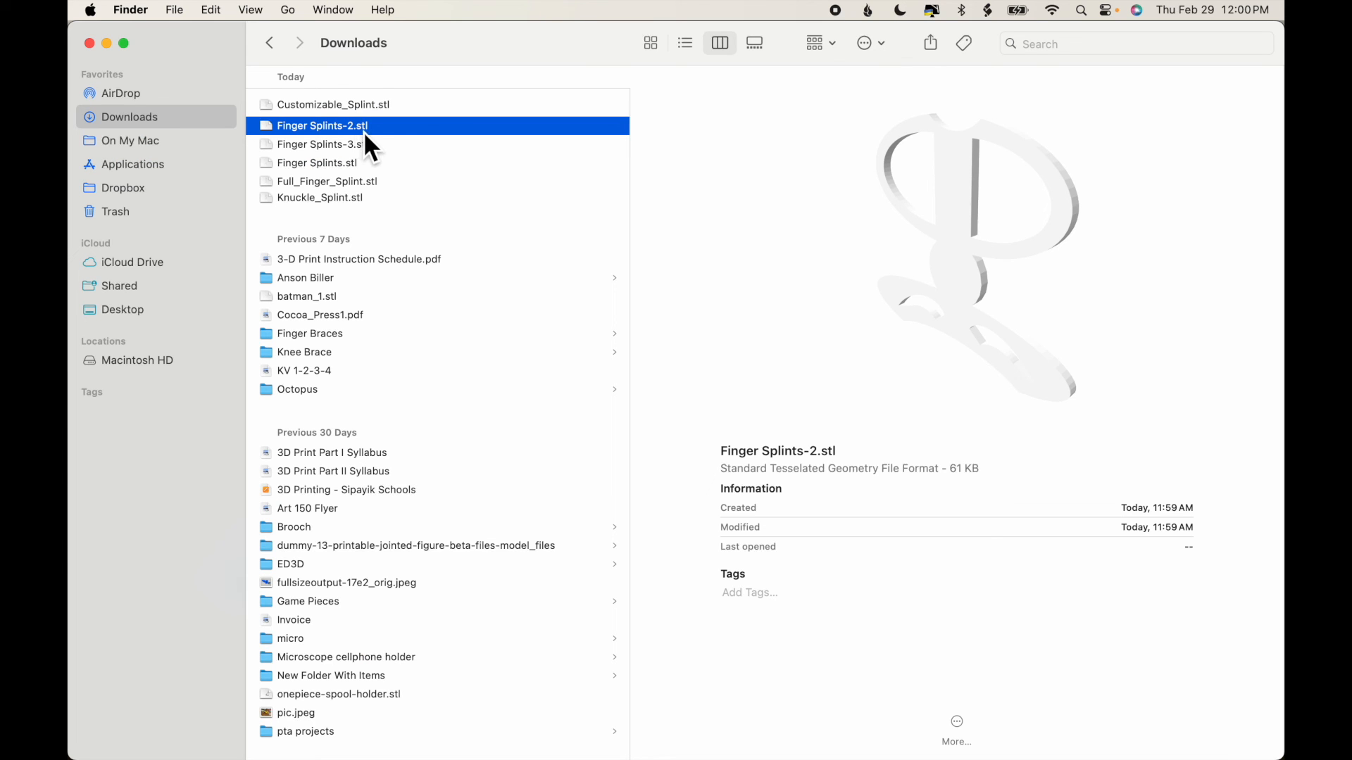
Switch to the Downloads folder in Finder and preview the exported Finger Splints-3.stl and Finger Splints.stl files.
{"action": "left_click", "coordinate": [348, 149]}
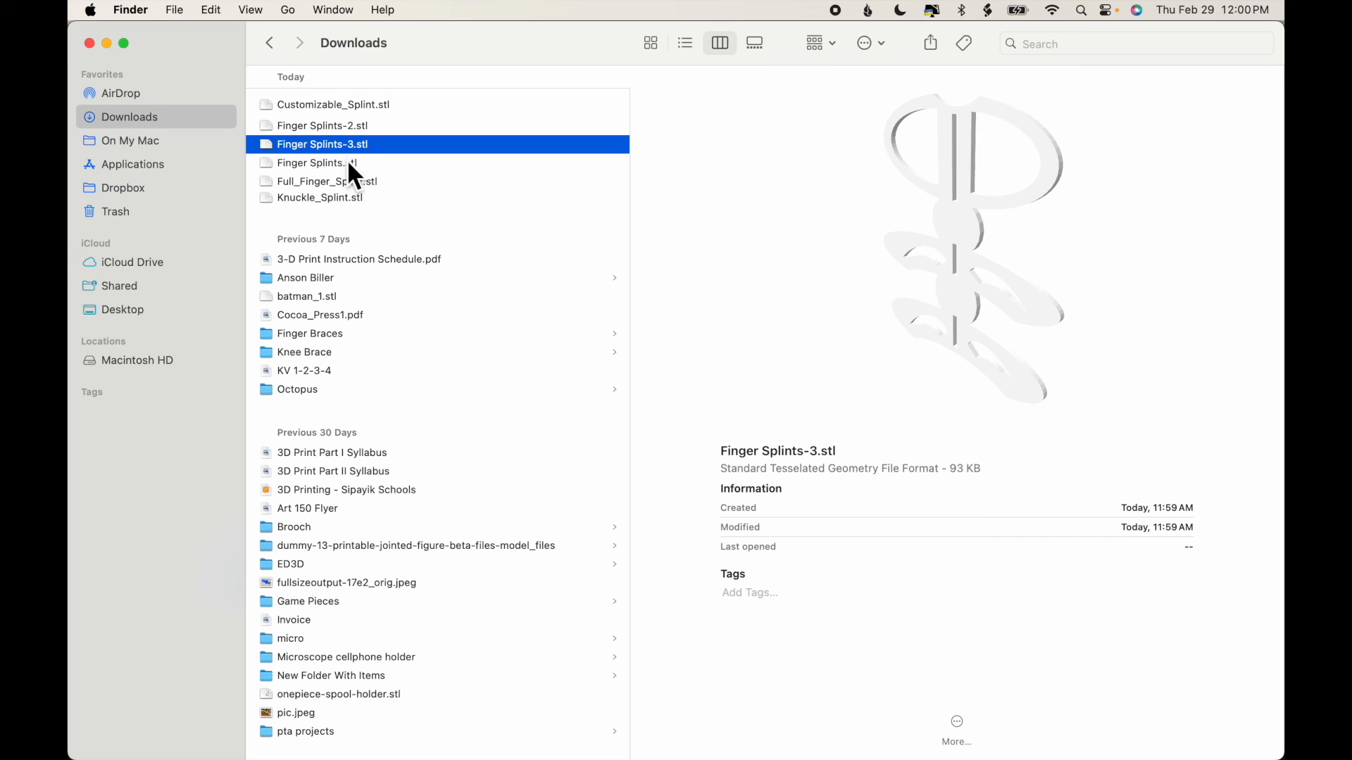
{"action": "left_click", "coordinate": [350, 165]}
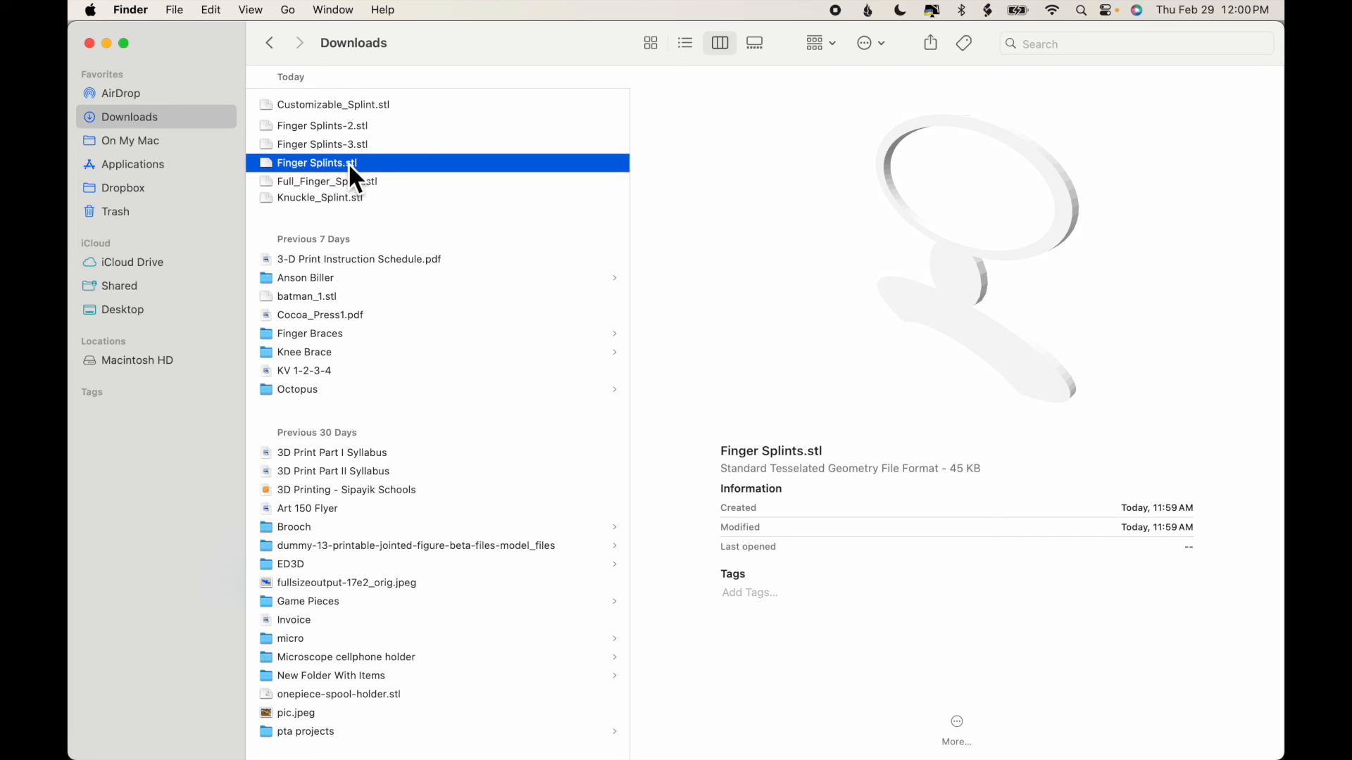